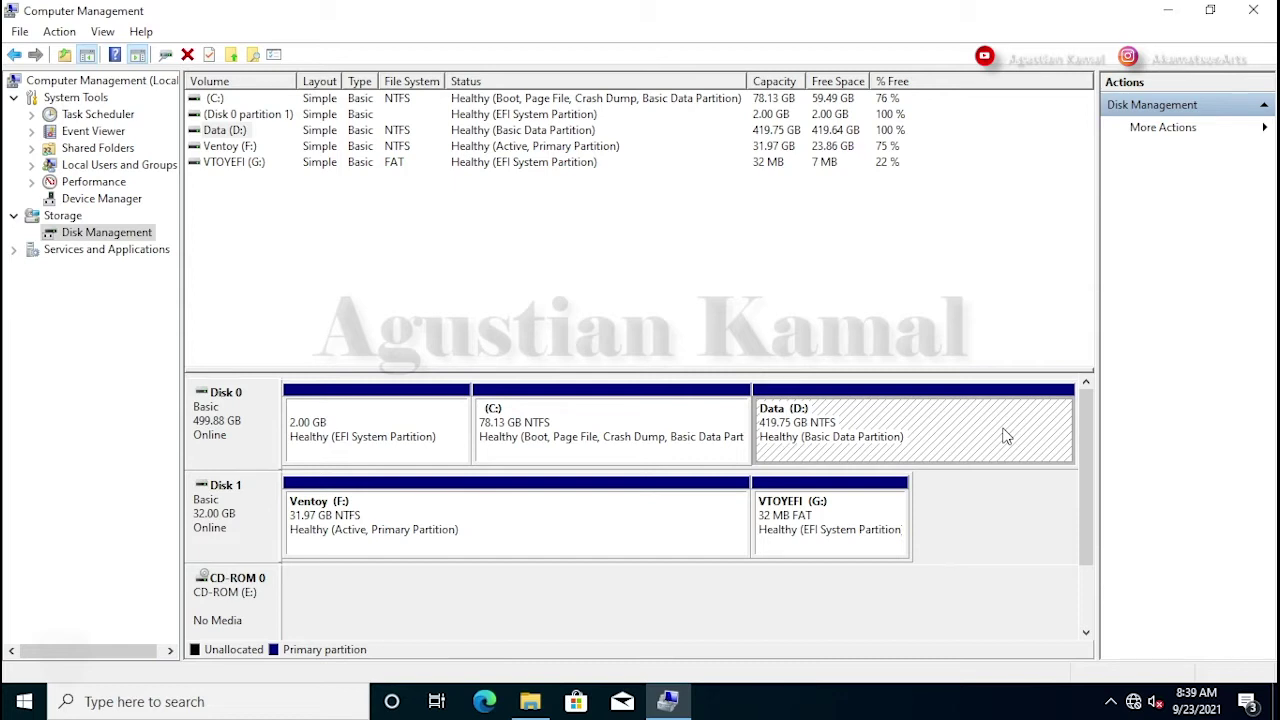
- Shrink Data (D:) by 102400 MB to leave 100 GB unallocated, then close Computer Management
right_click(929, 425)
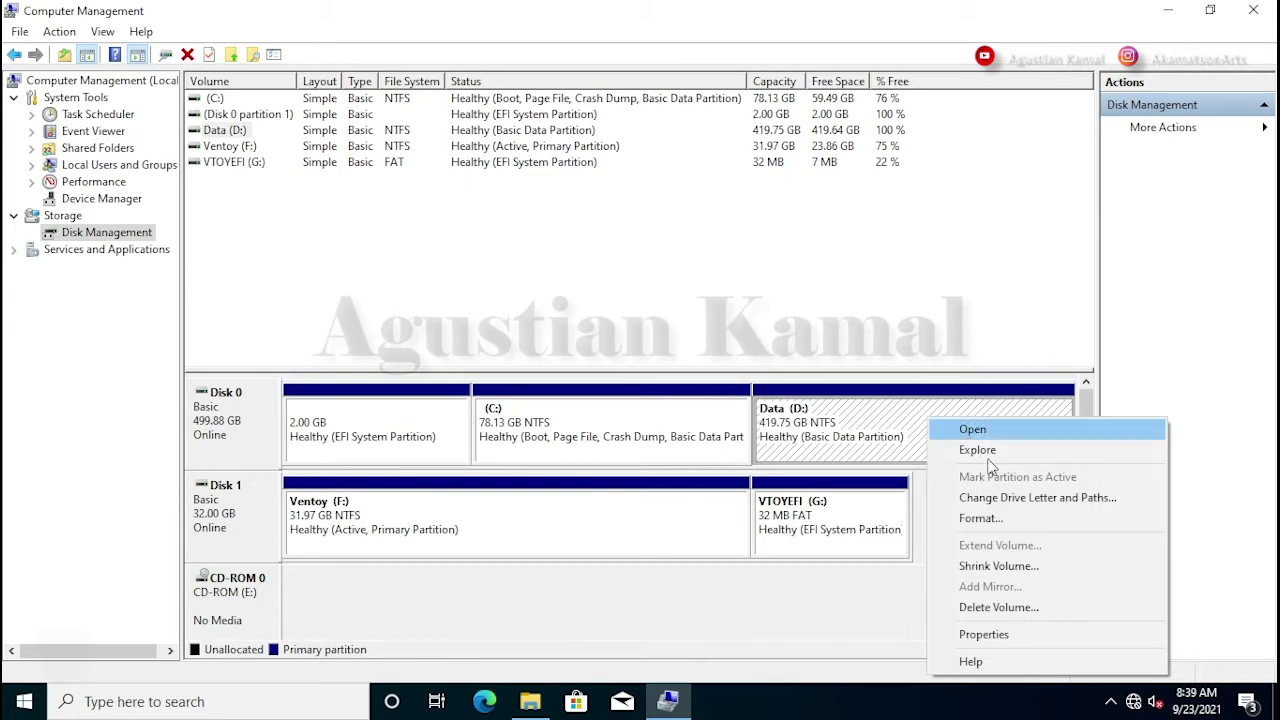
click(1014, 572)
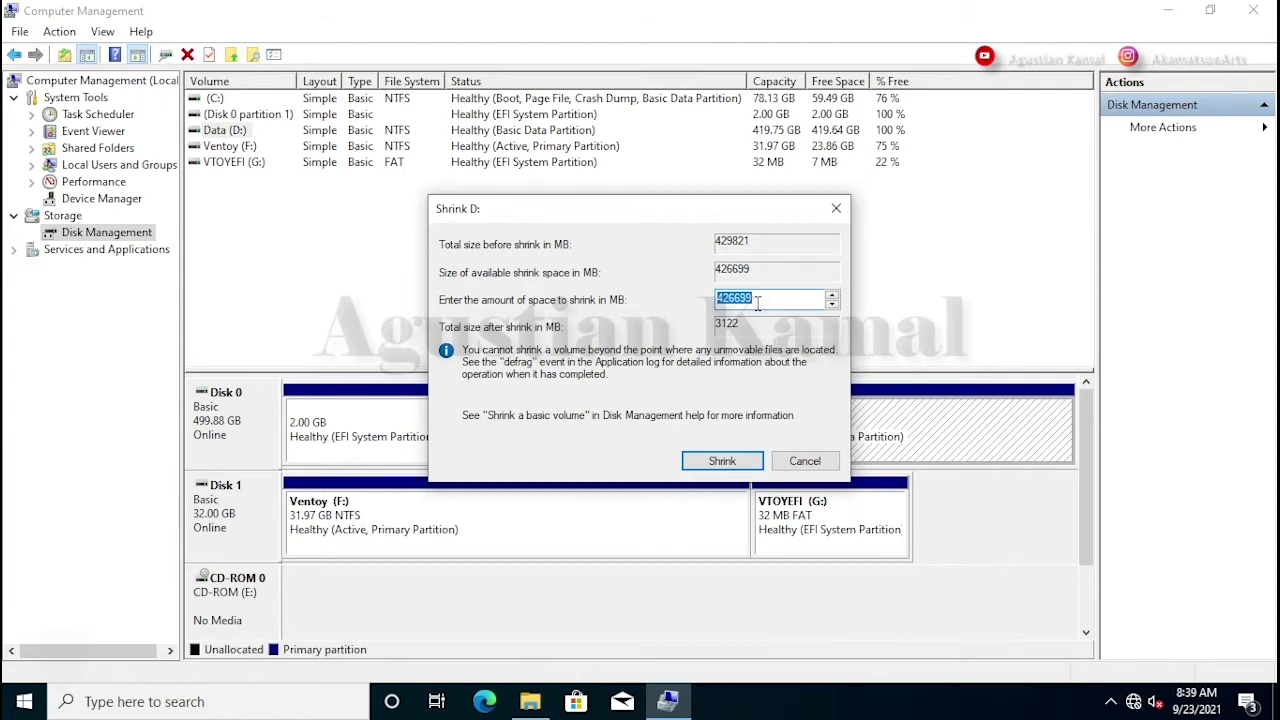
click(716, 297)
double_click(716, 297)
text(102400)
click(722, 461)
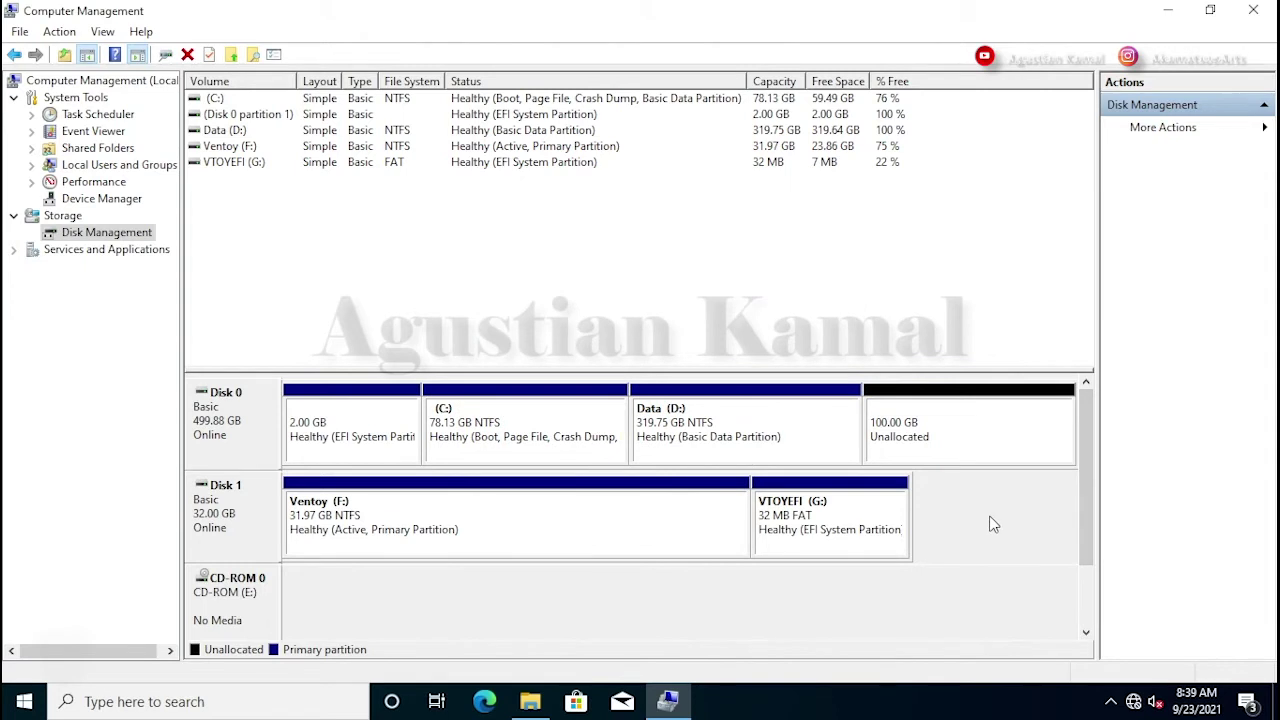
click(950, 437)
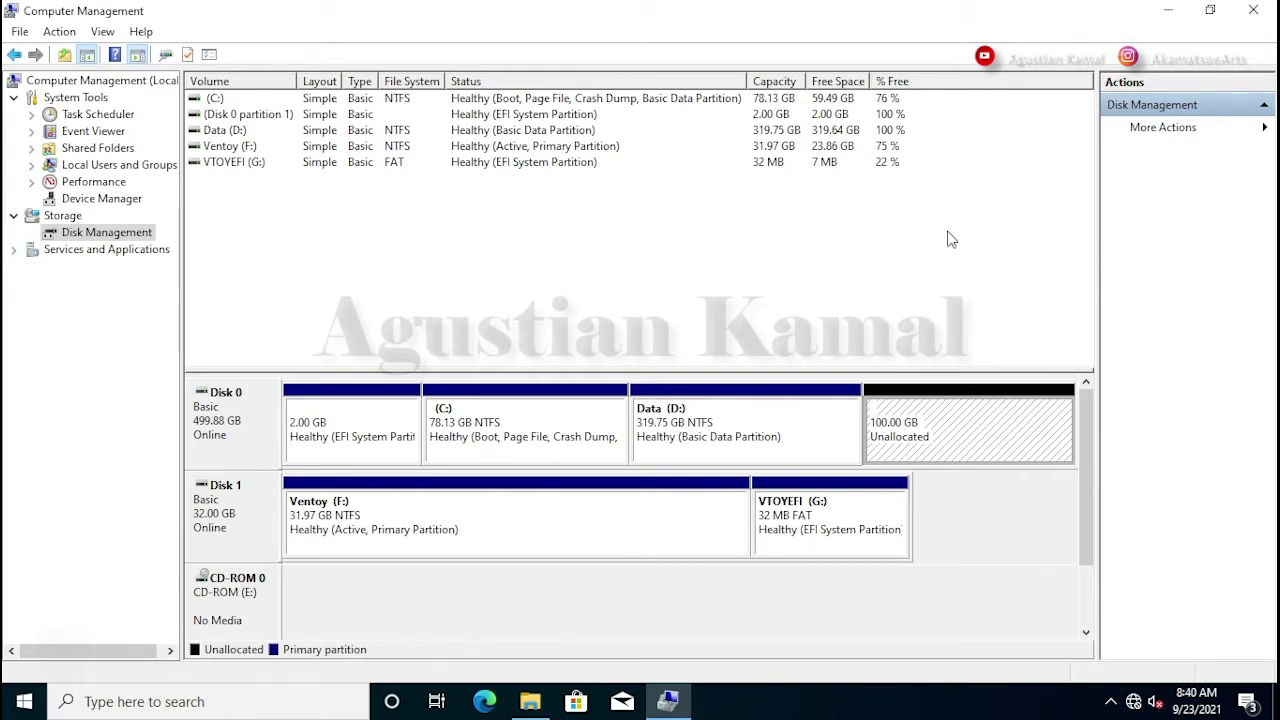
click(1252, 12)
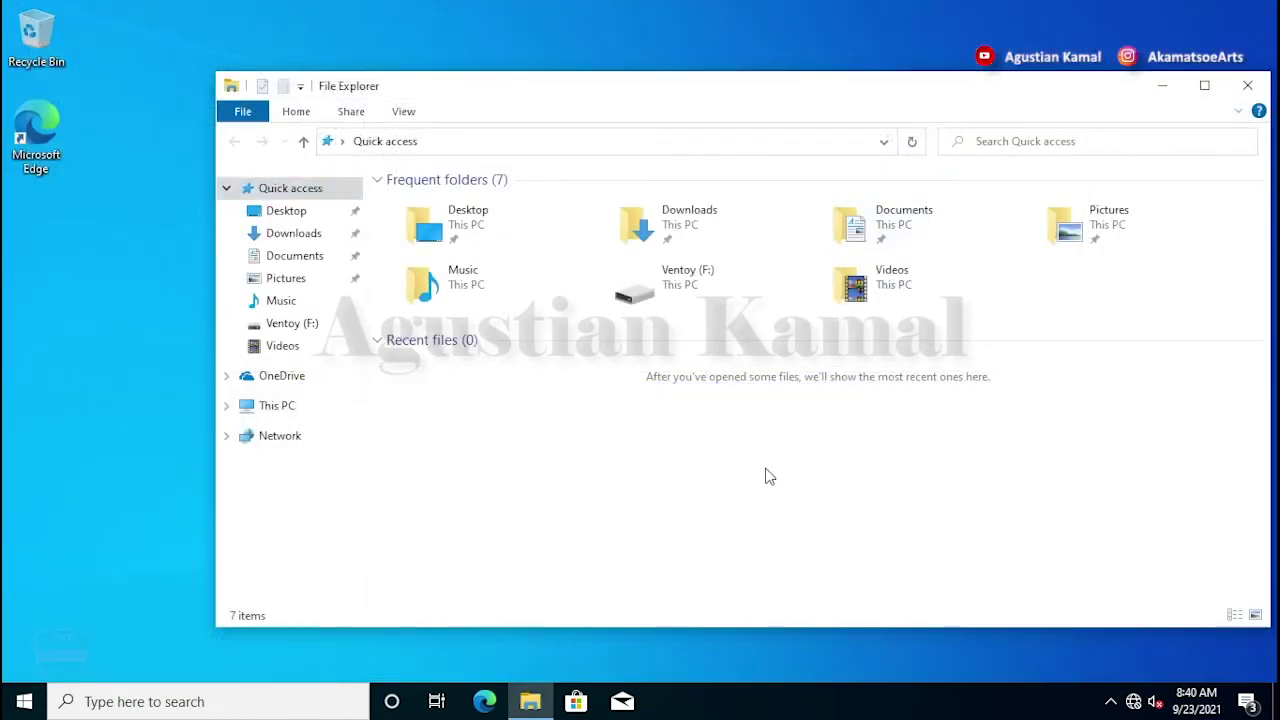
- Confirm the Zorin-OS-15.3-Lite-64-bit image is on Ventoy (F:), then return to This PC
click(271, 412)
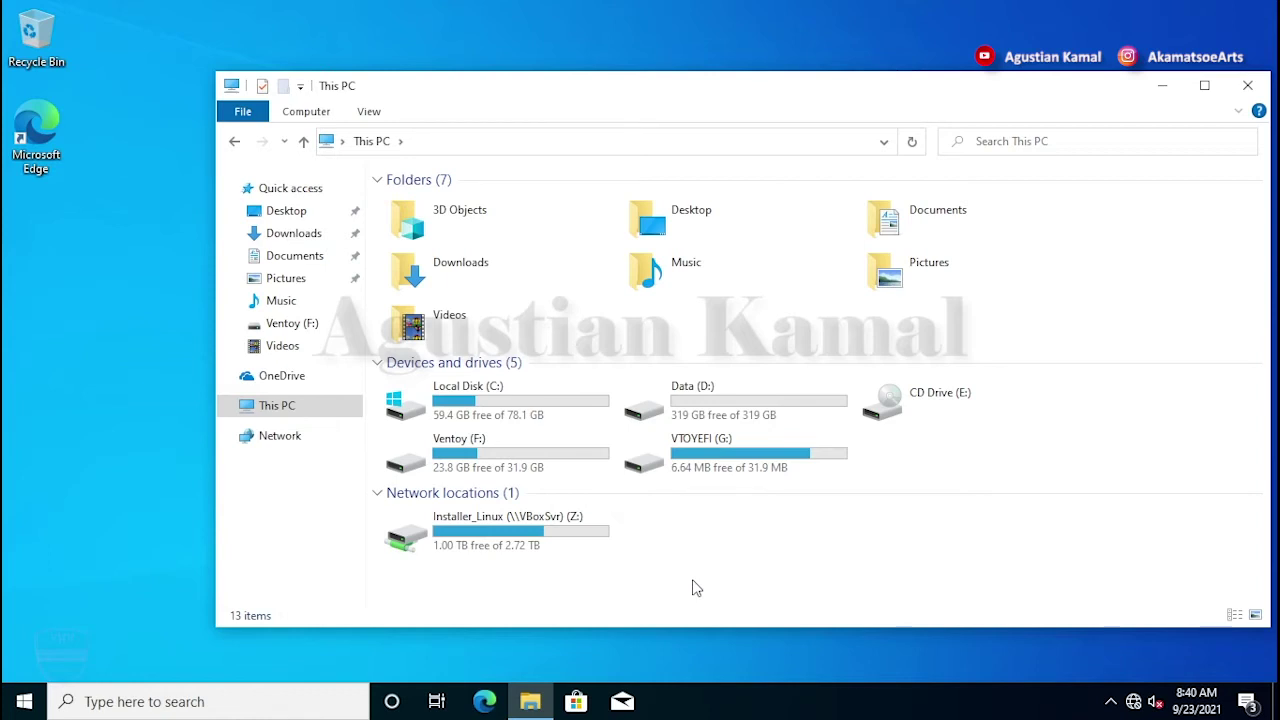
double_click(505, 440)
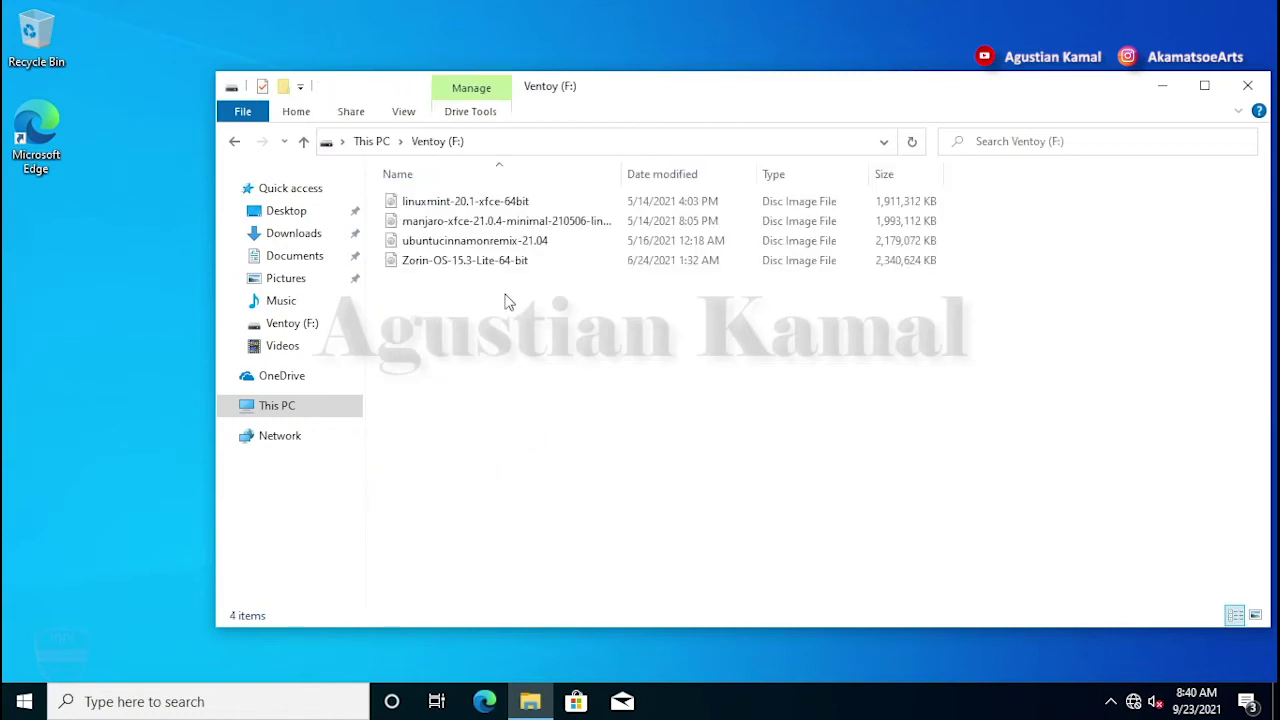
click(492, 262)
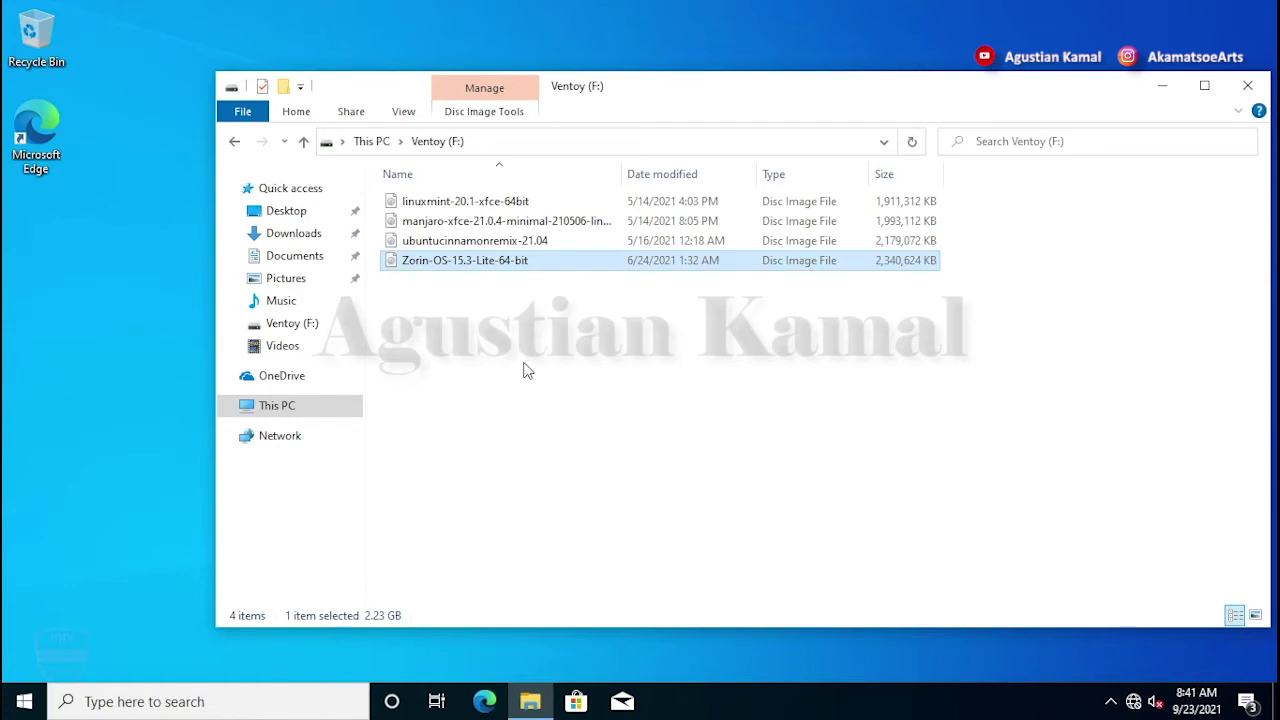
click(714, 397)
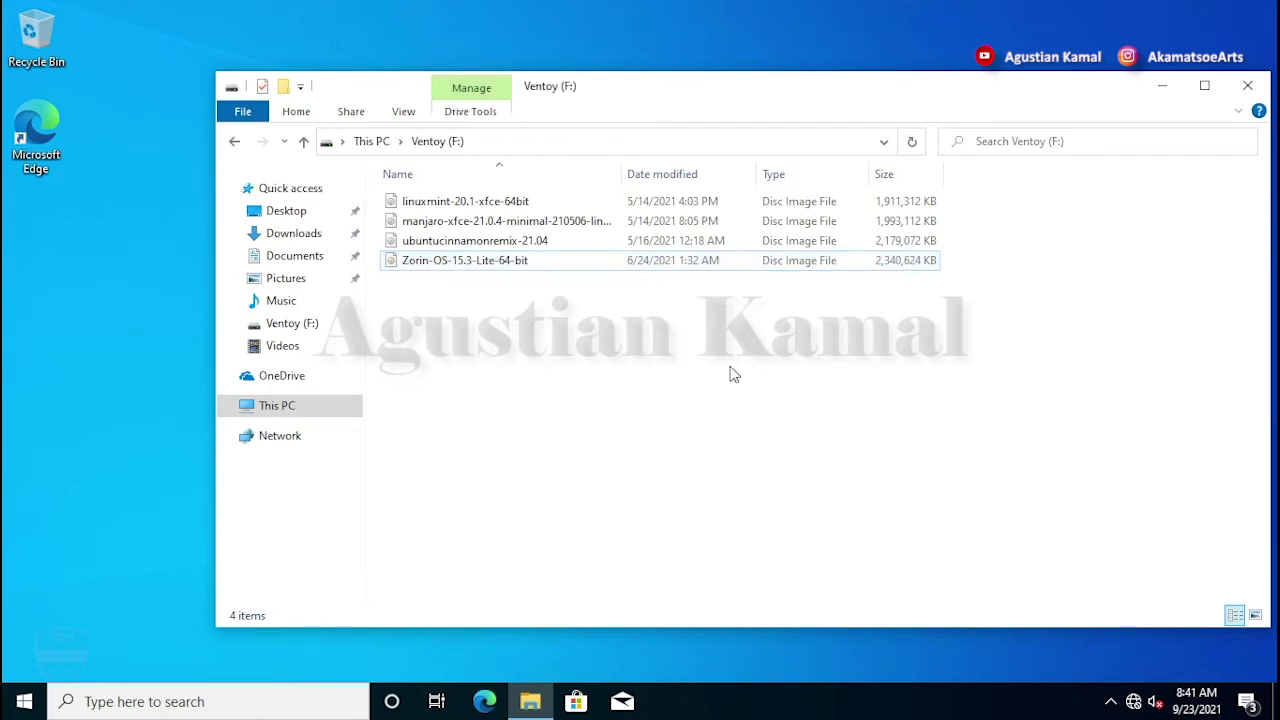
click(314, 400)
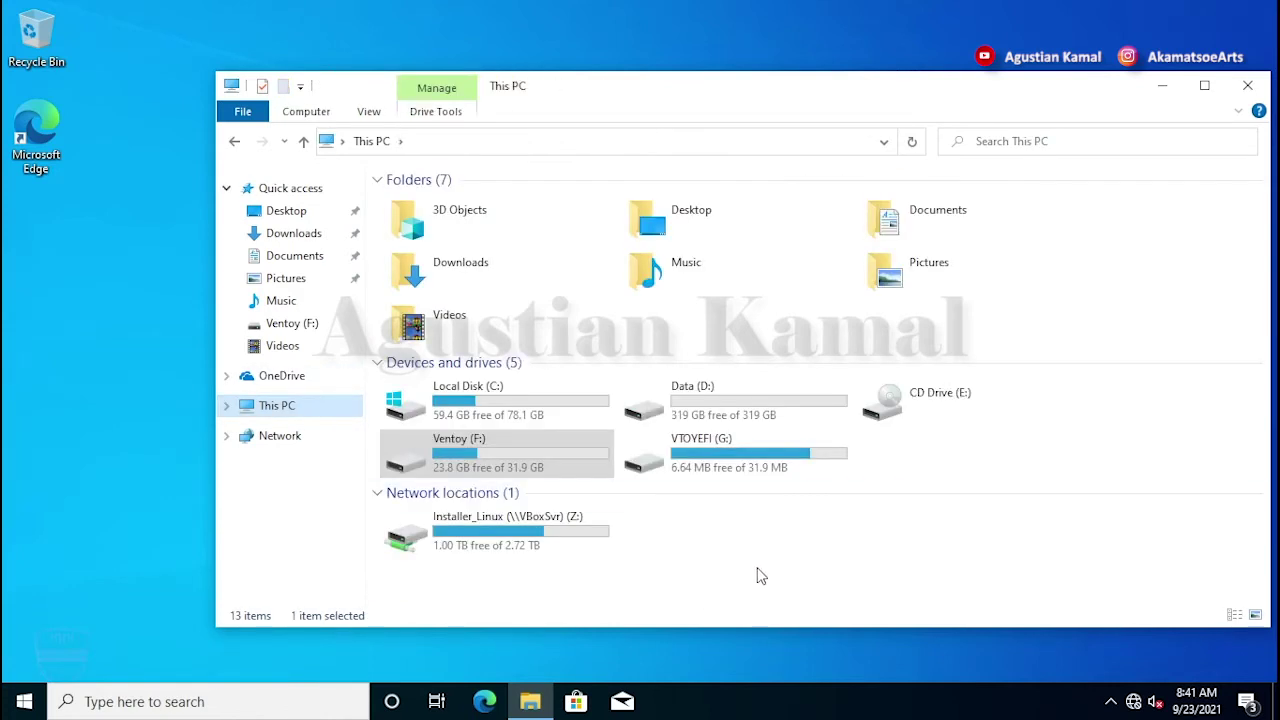
- Close File Explorer and restart Windows from the Start menu's power options
click(1248, 85)
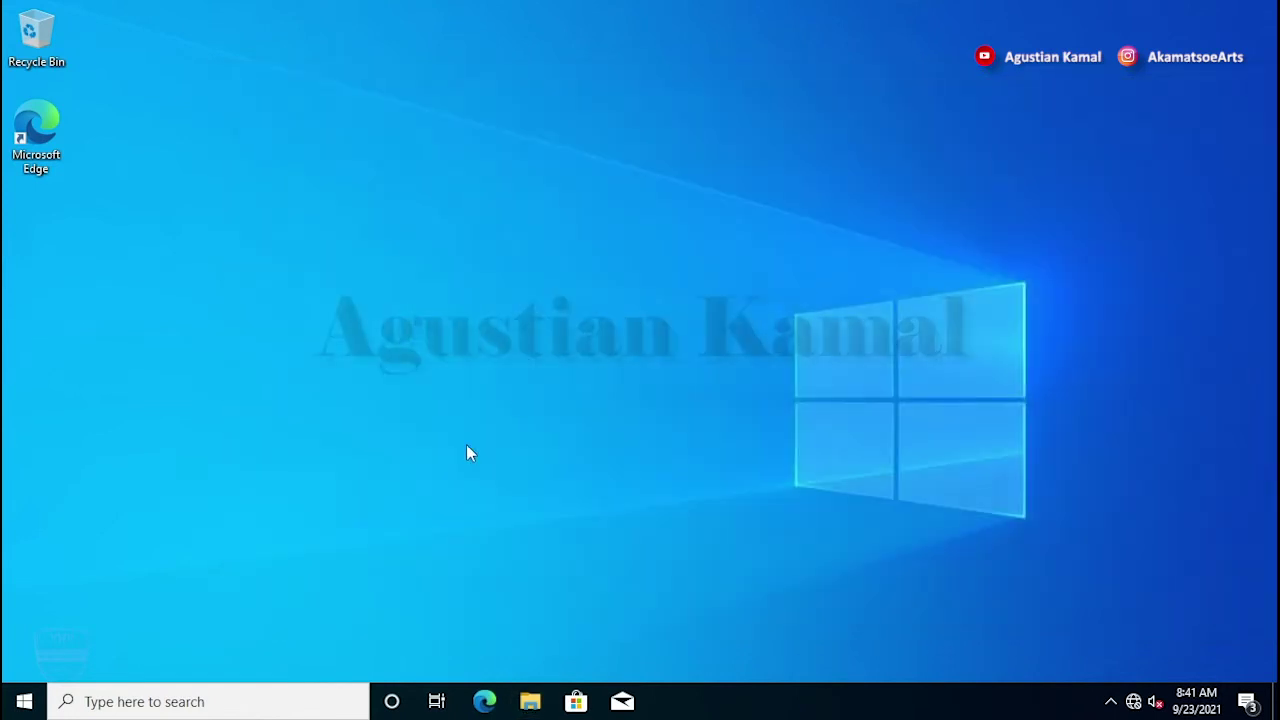
click(28, 700)
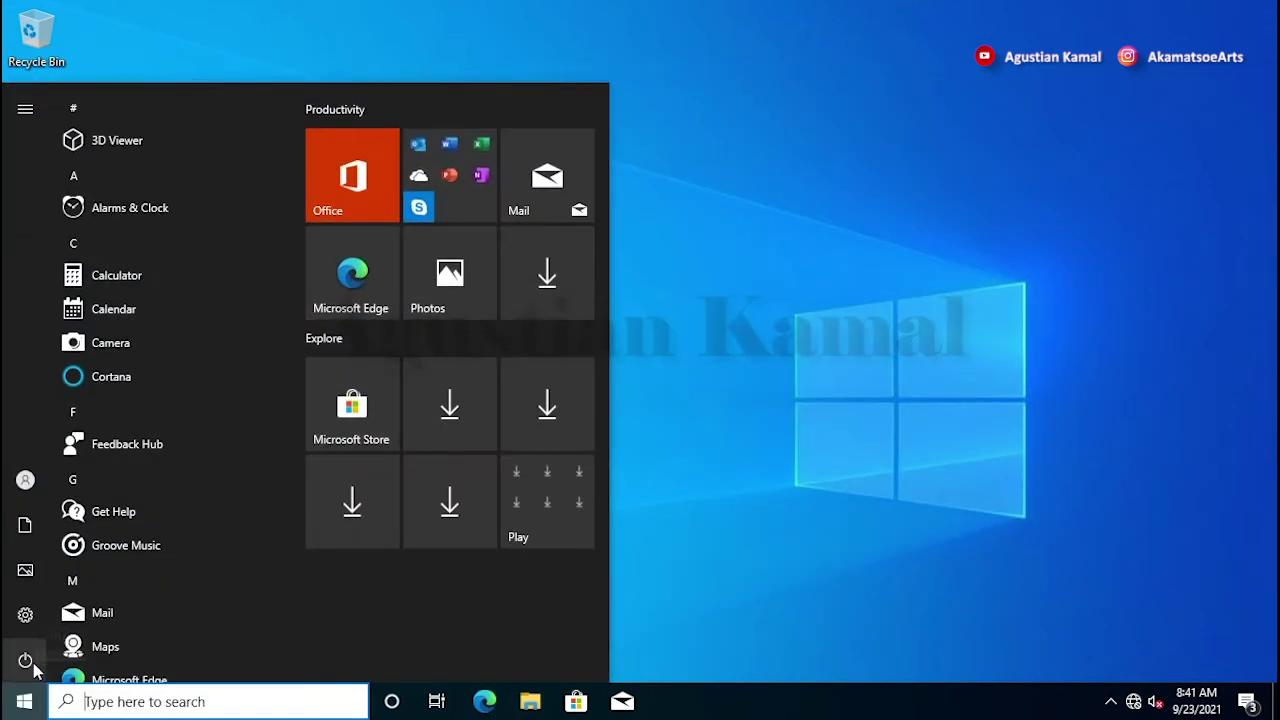
click(28, 660)
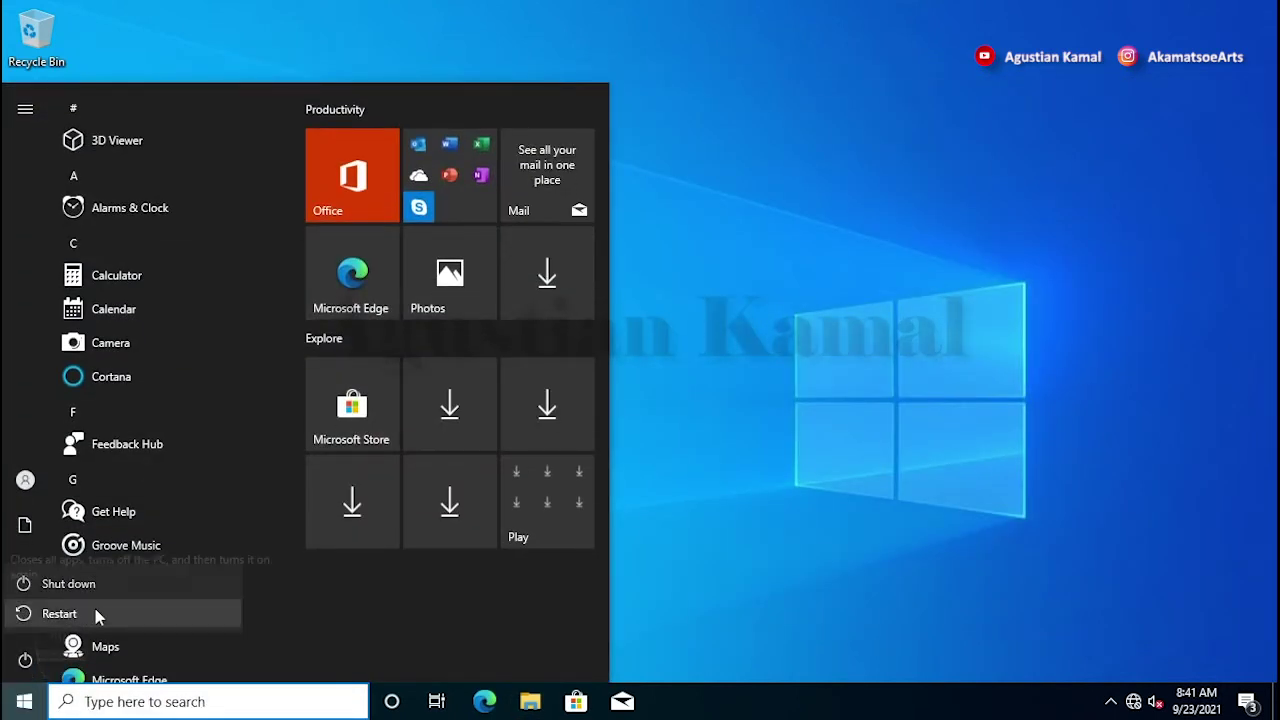
click(94, 611)
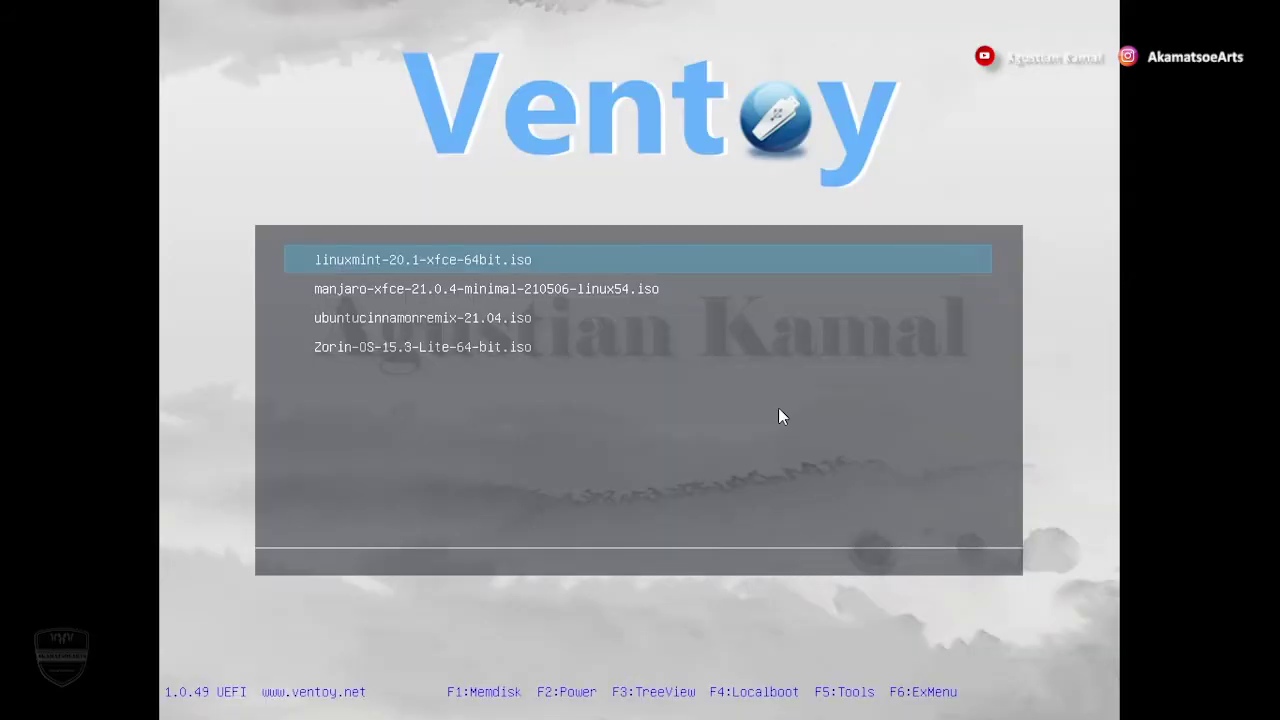
- Boot Zorin-OS-15.3-Lite-64-bit.iso from the Ventoy 1.0.49 image list
key(Down)
key(Down)
key(Up)
key(Up)
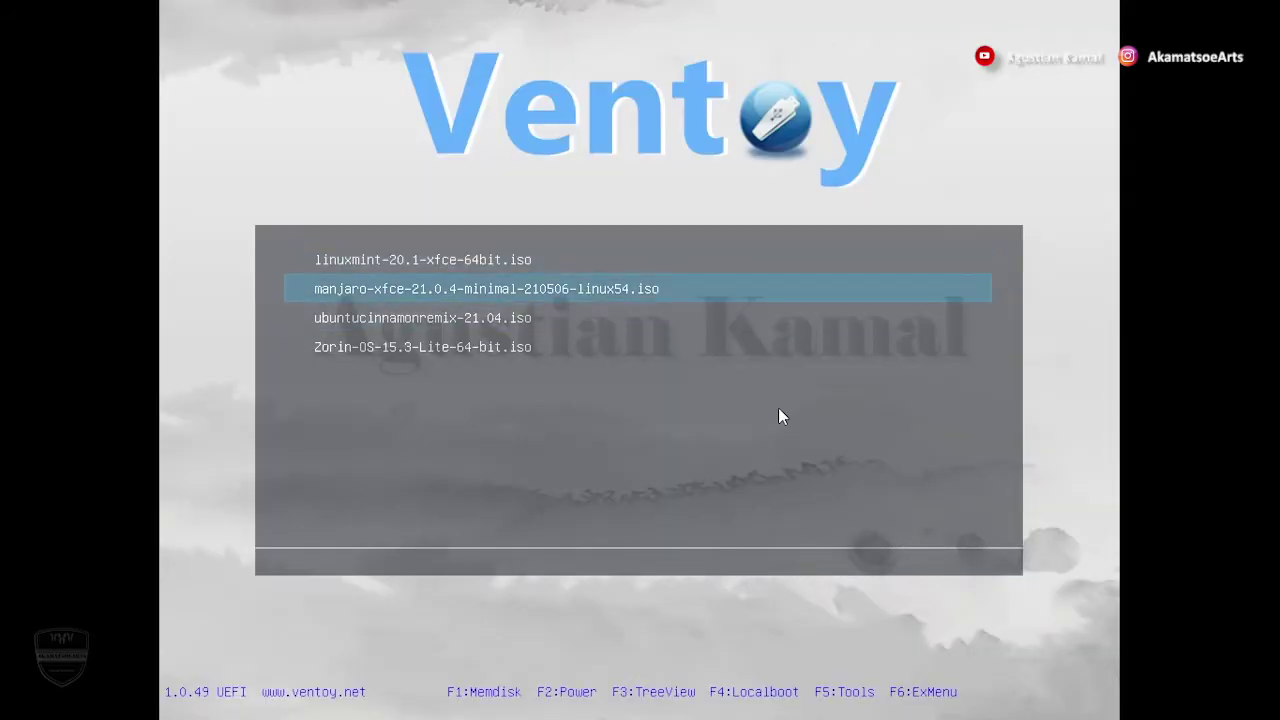
key(Down)
key(Down)
key(Up)
key(Down)
key(Down)
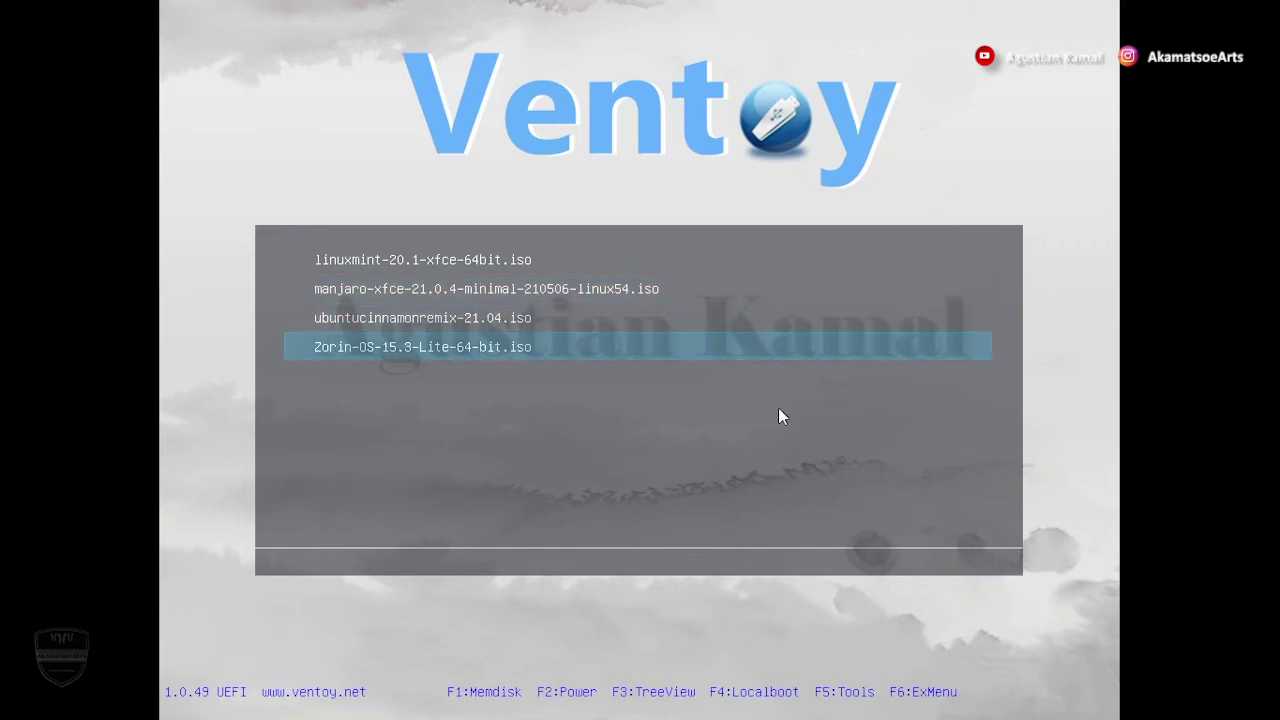
key(Up)
key(Up)
key(Up)
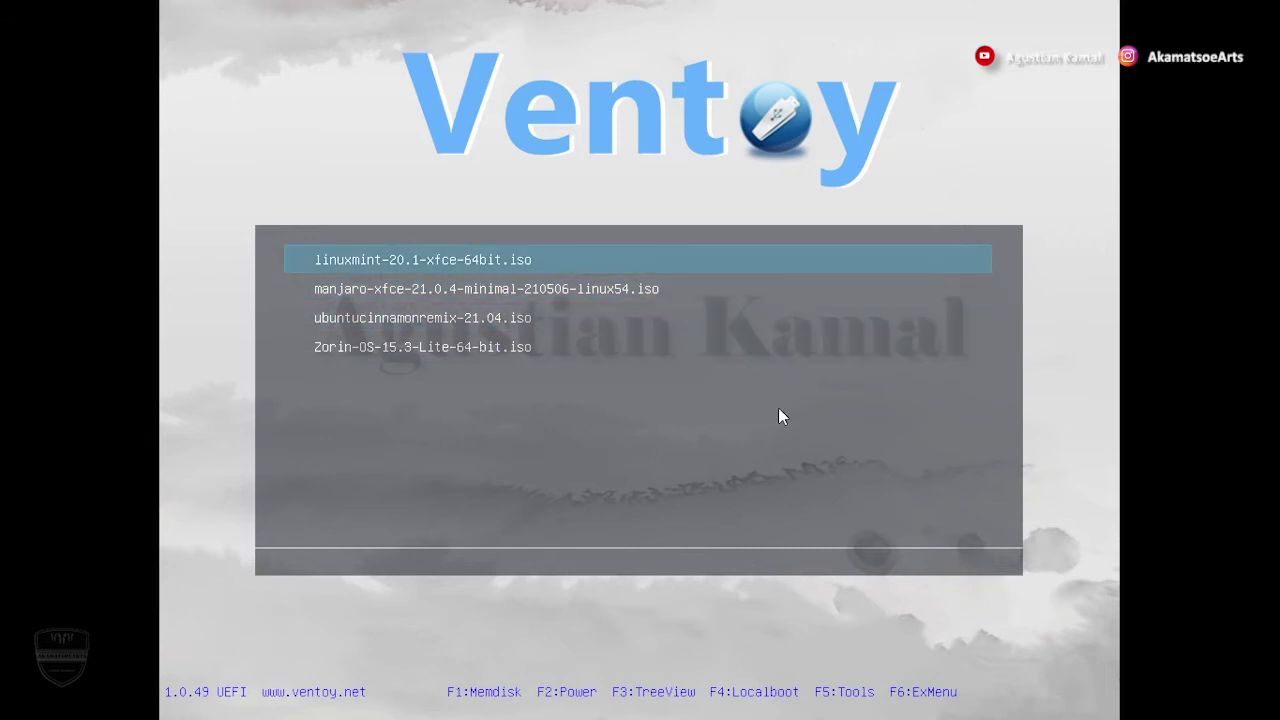
key(Down)
key(Down)
key(Down)
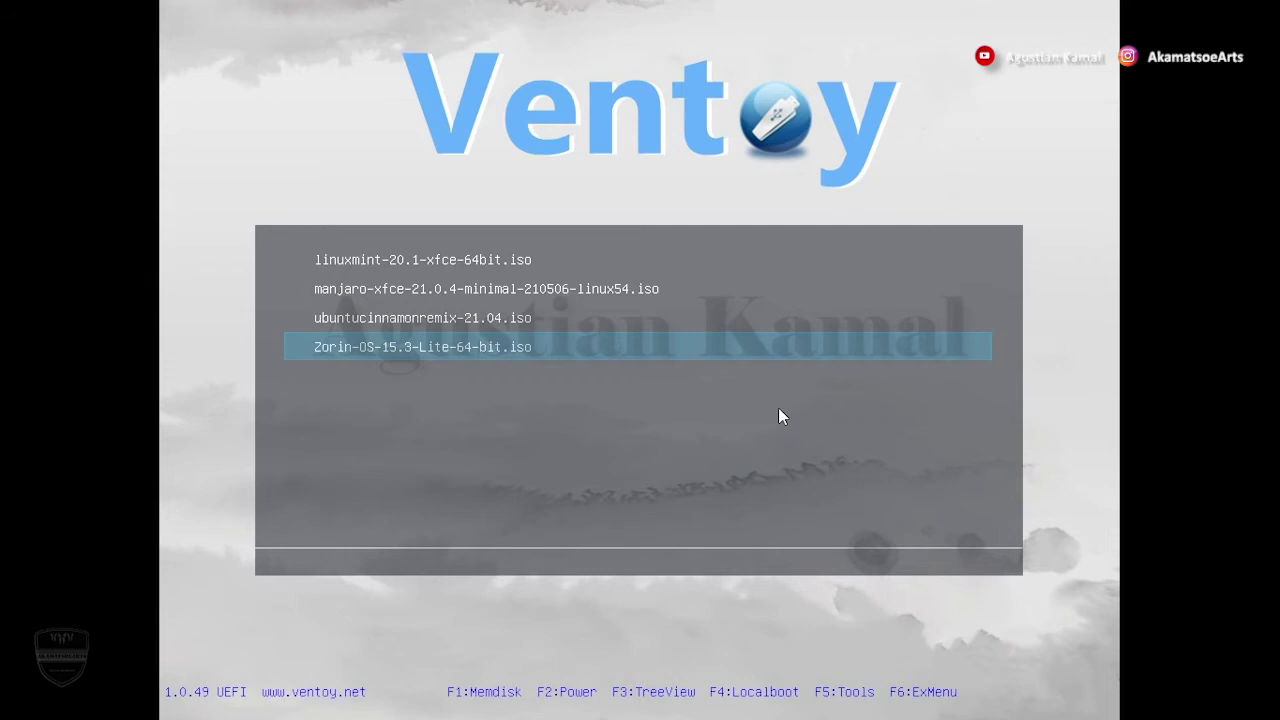
key(Return)
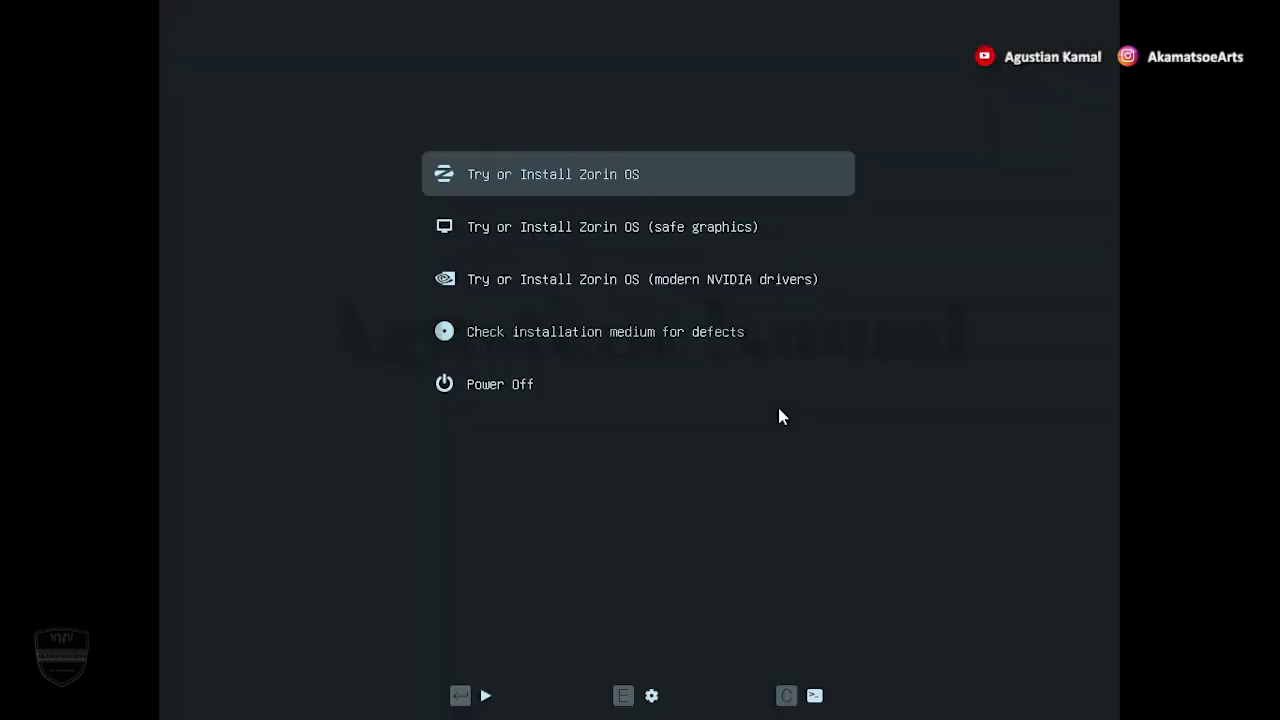
- Boot the 'Try or Install Zorin OS' GRUB entry to reach the live desktop
key(Down)
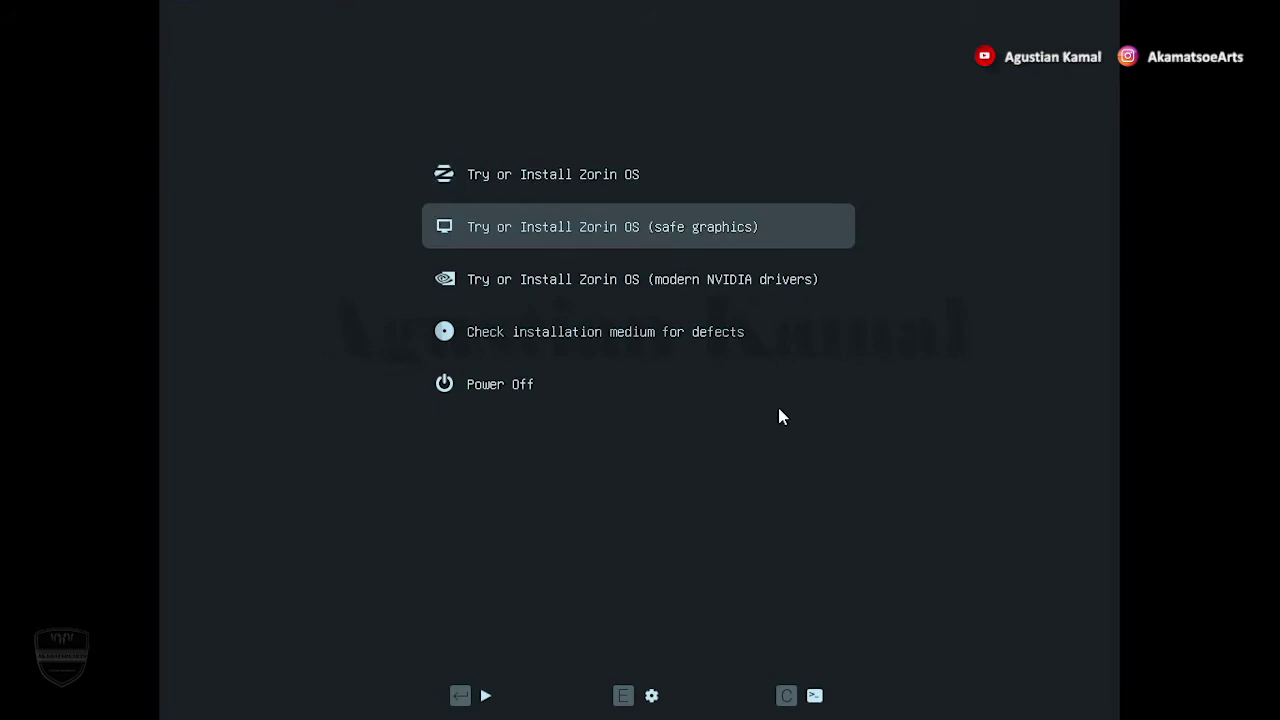
key(Up)
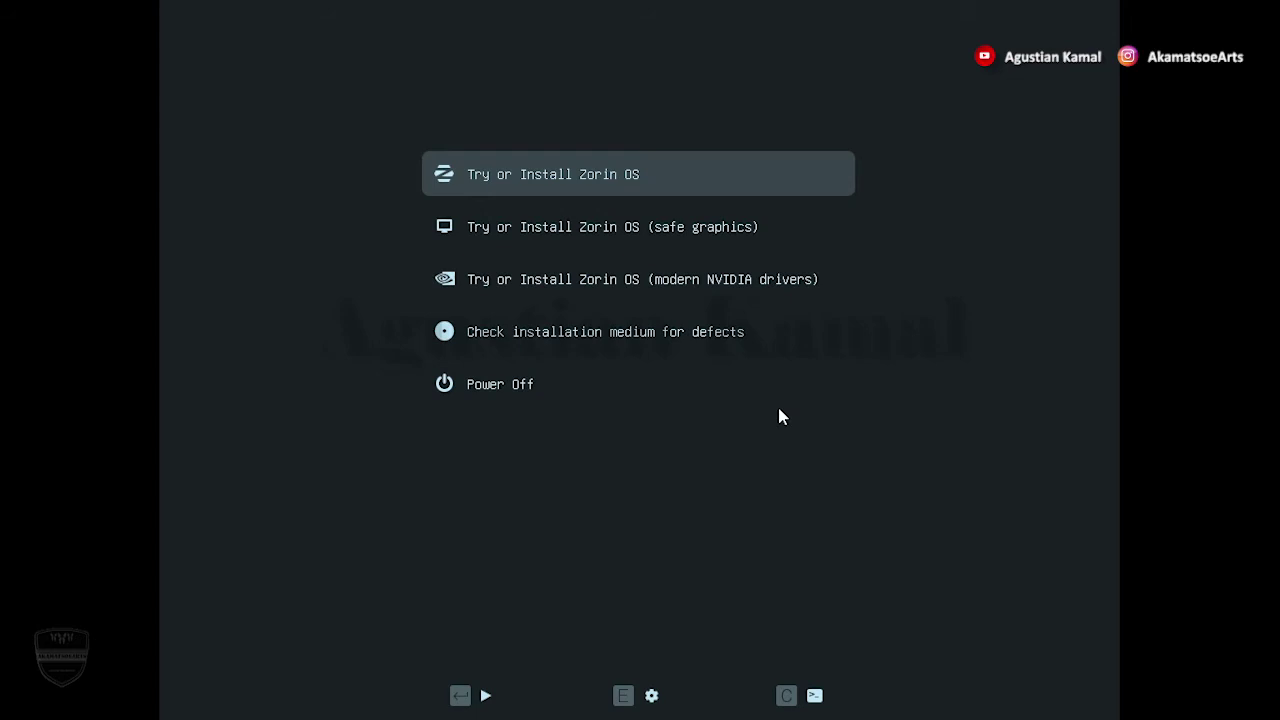
key(Down)
key(Down)
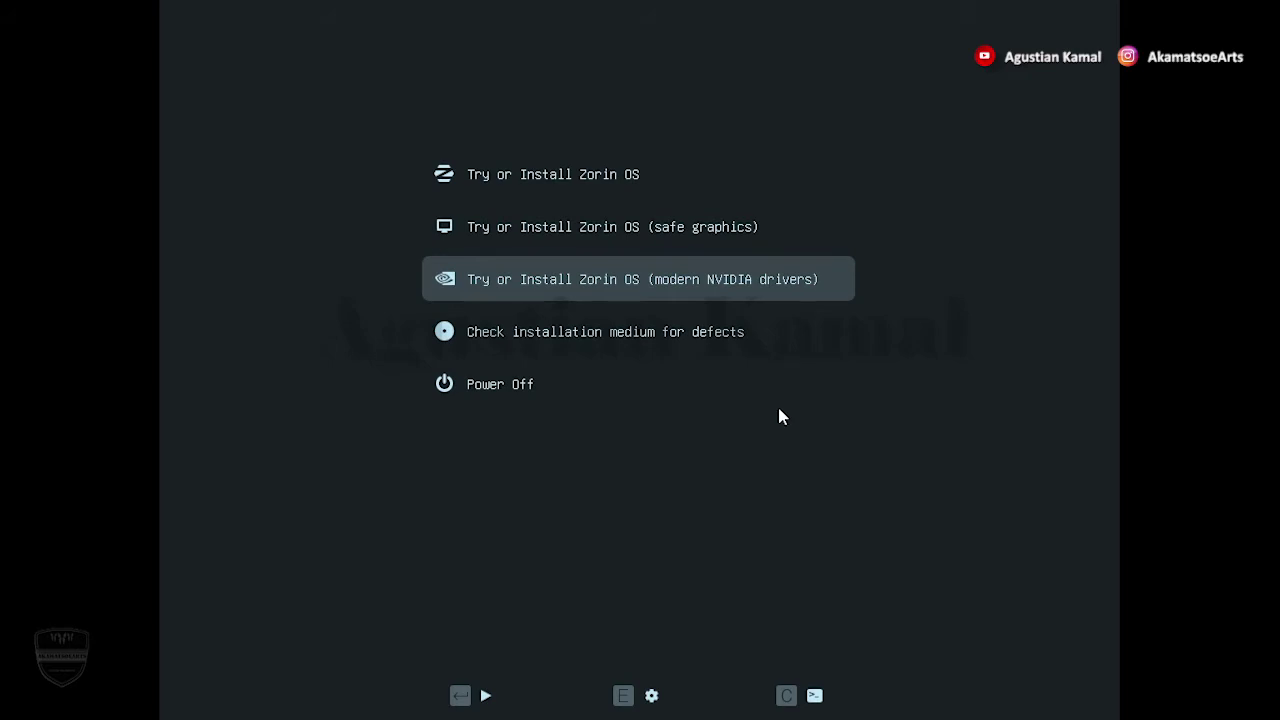
key(Up)
key(Down)
key(Down)
key(Up)
key(Up)
key(Up)
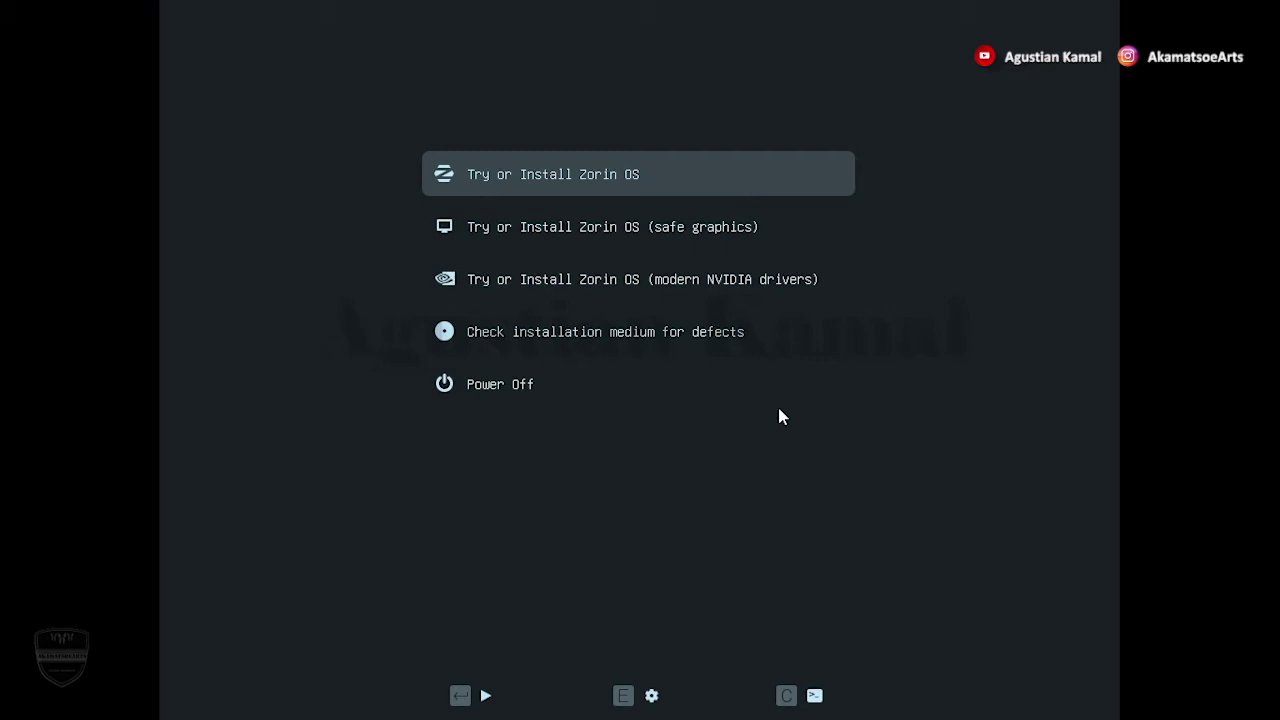
key(Return)
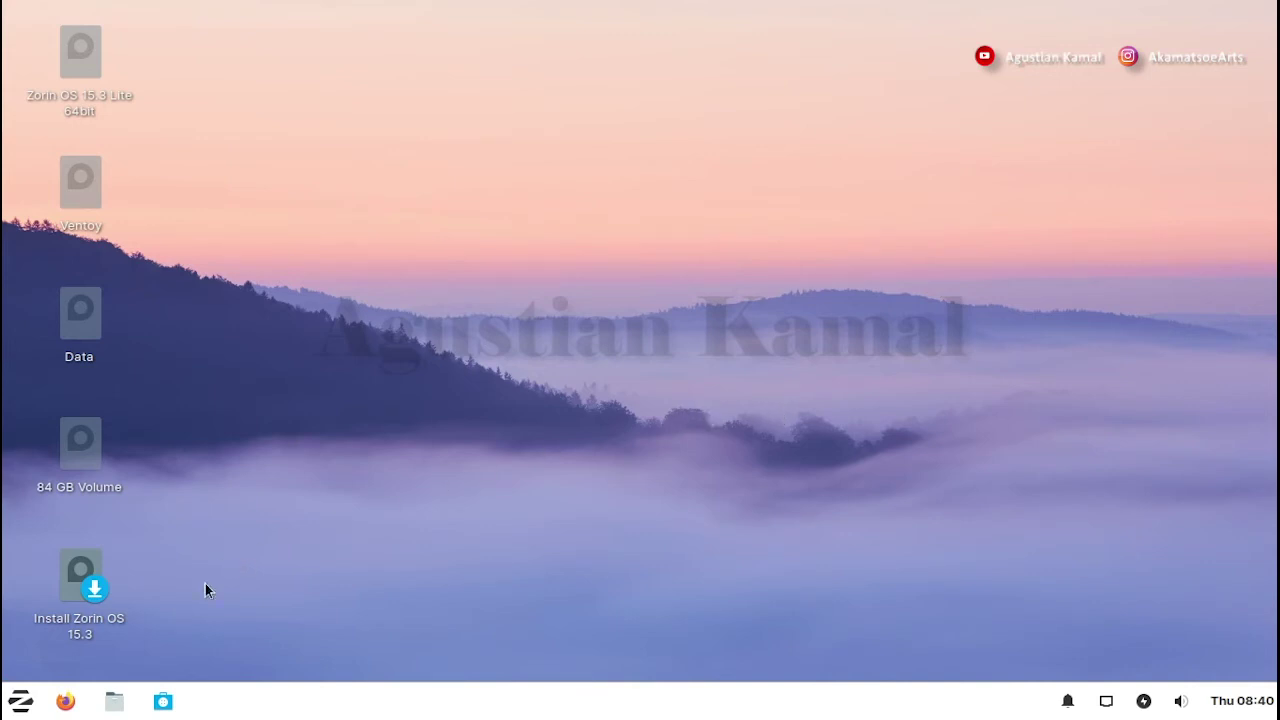
- Launch Install Zorin OS 15.3, keeping English, the English (US) layout and default update options
double_click(73, 584)
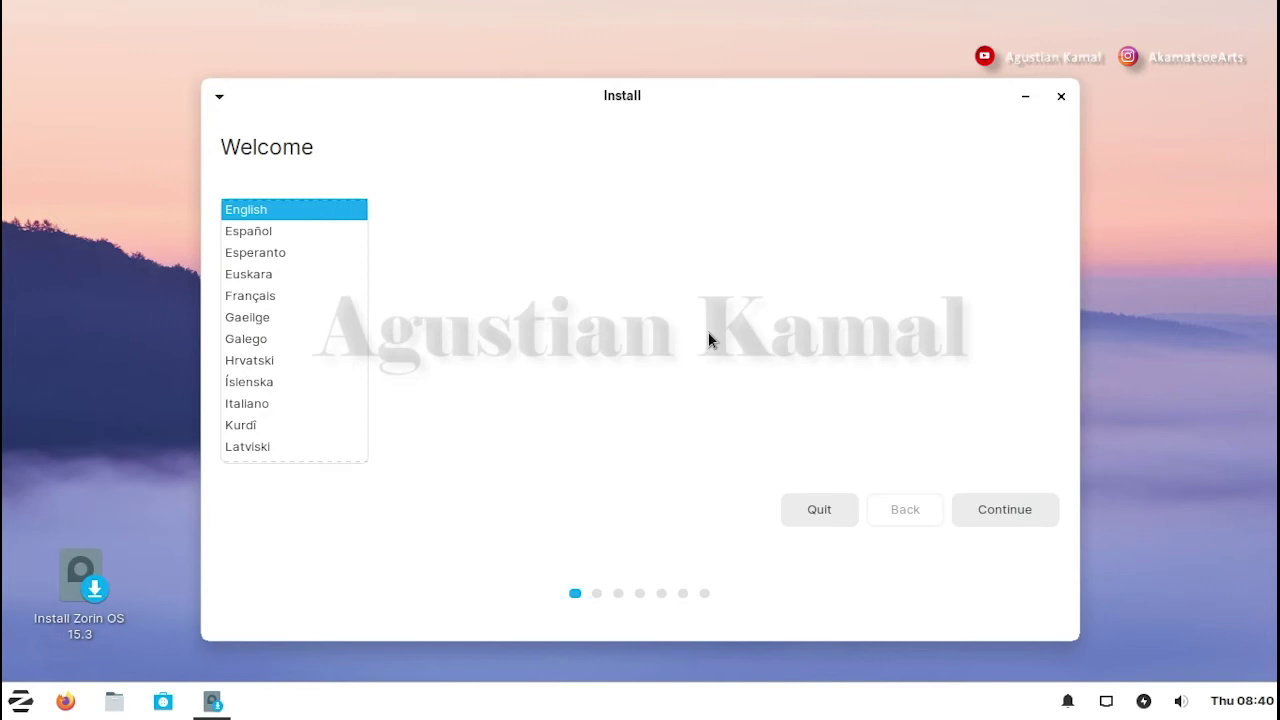
click(1009, 510)
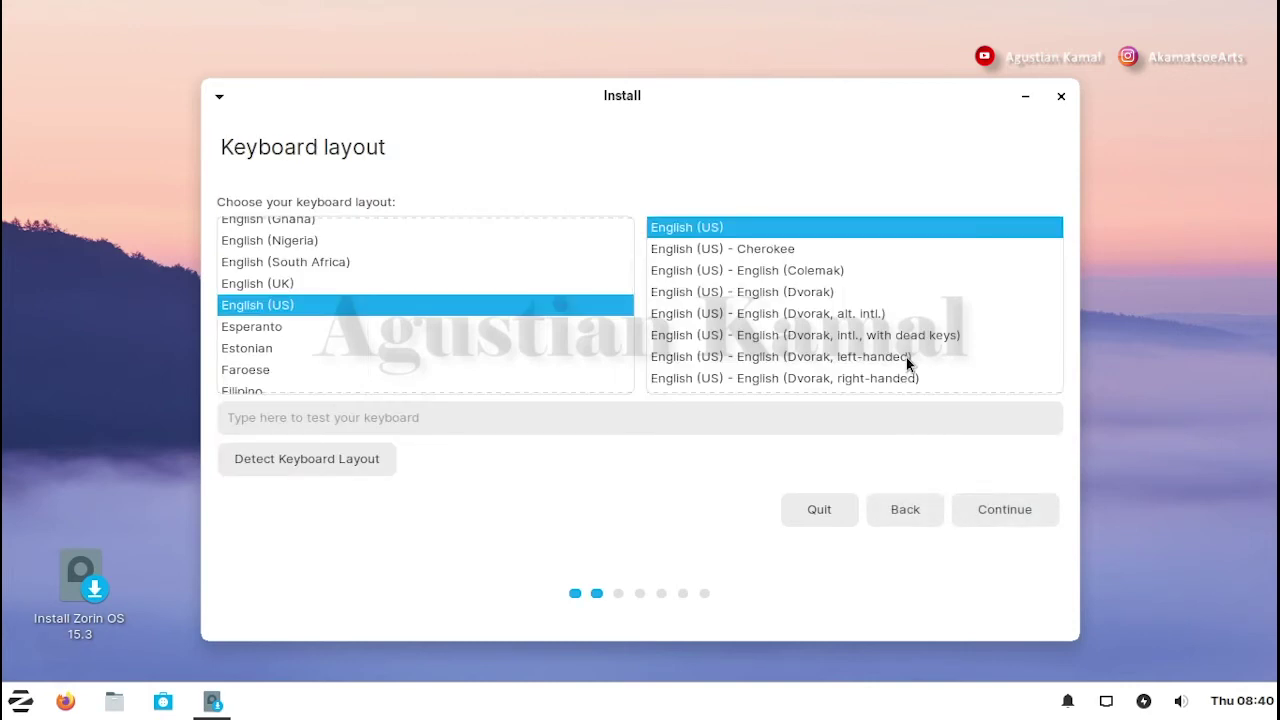
click(1009, 515)
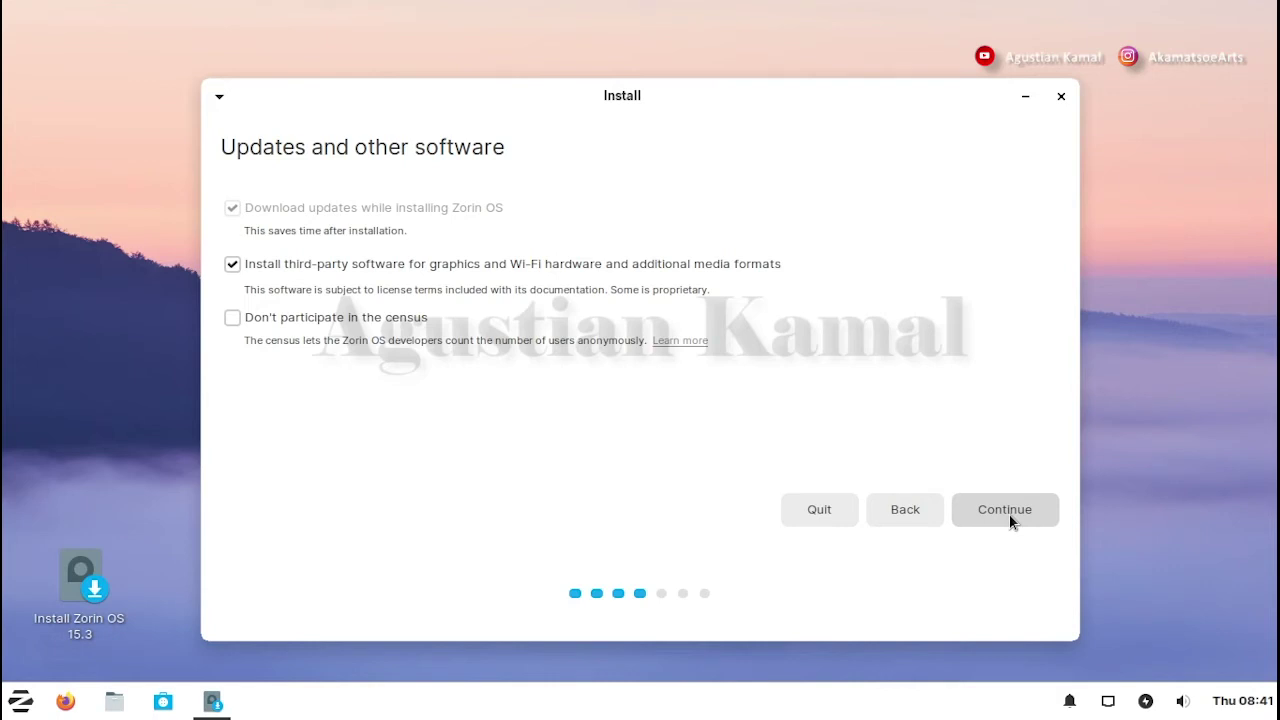
click(1010, 515)
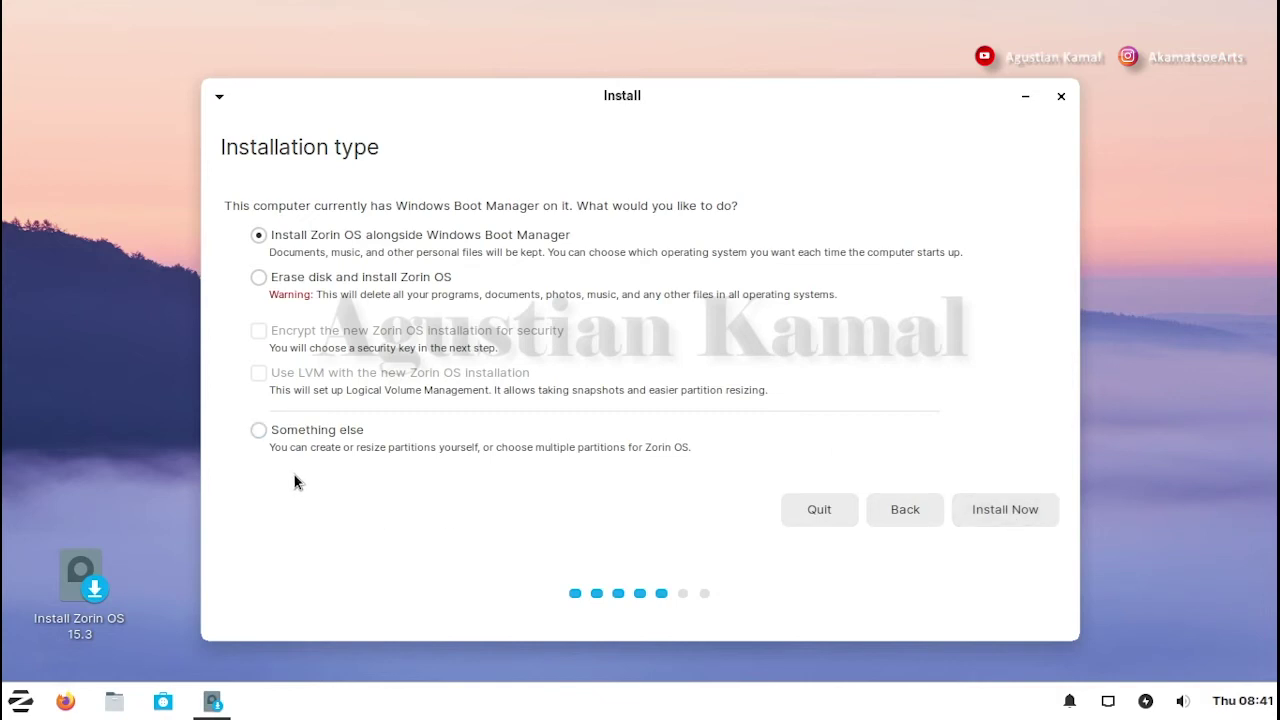
- Choose 'Something else' partitioning and select the 107376 MB free space on /dev/sda
click(260, 432)
click(1006, 510)
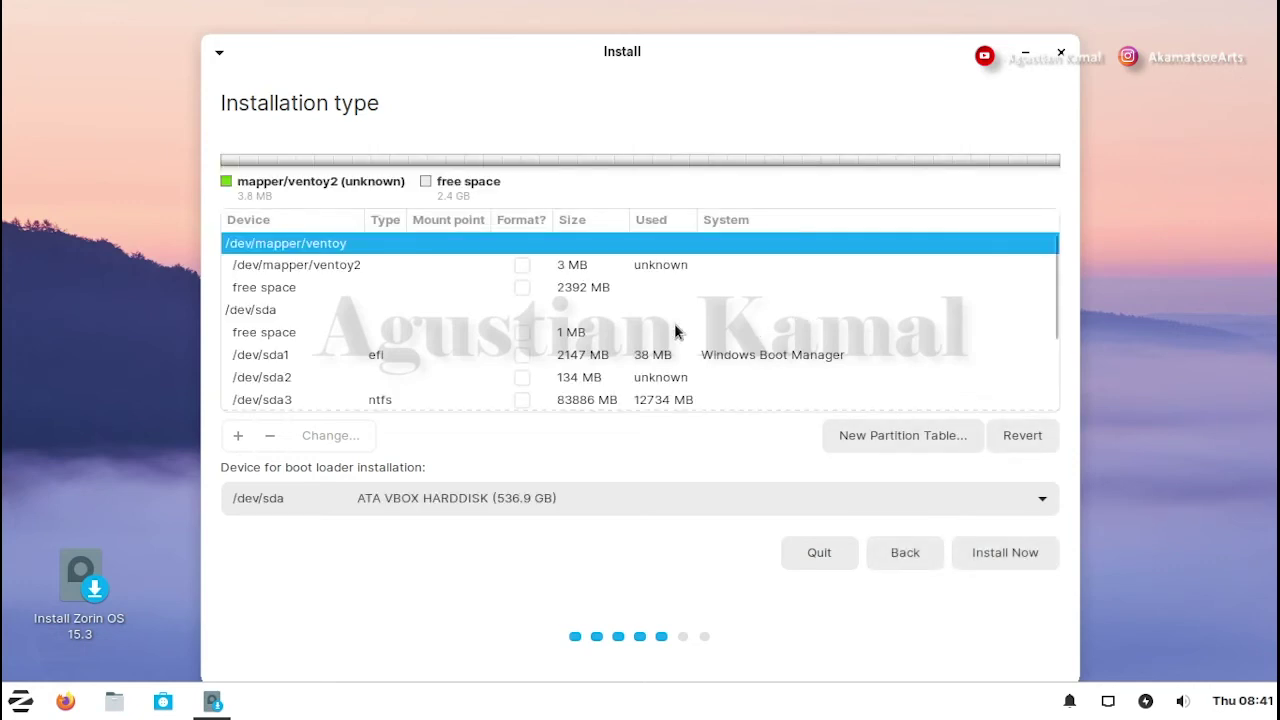
scroll(640, 322, down, 3)
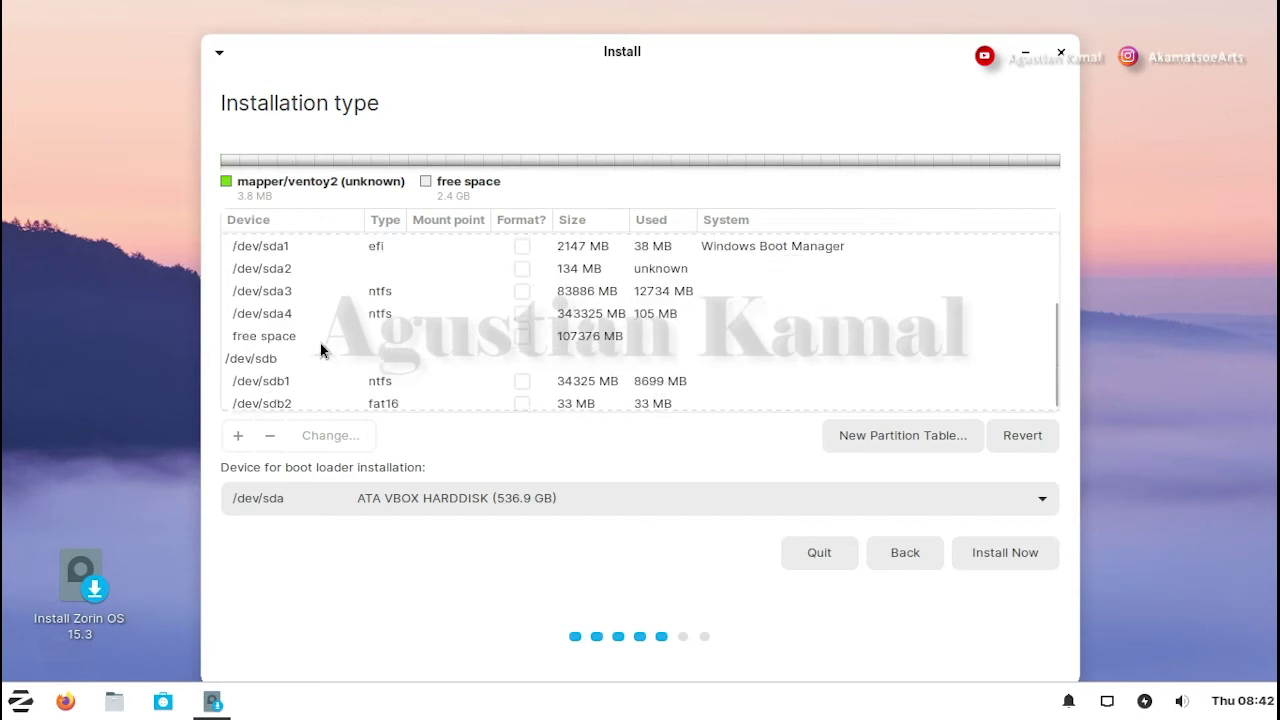
scroll(320, 343, up, 1)
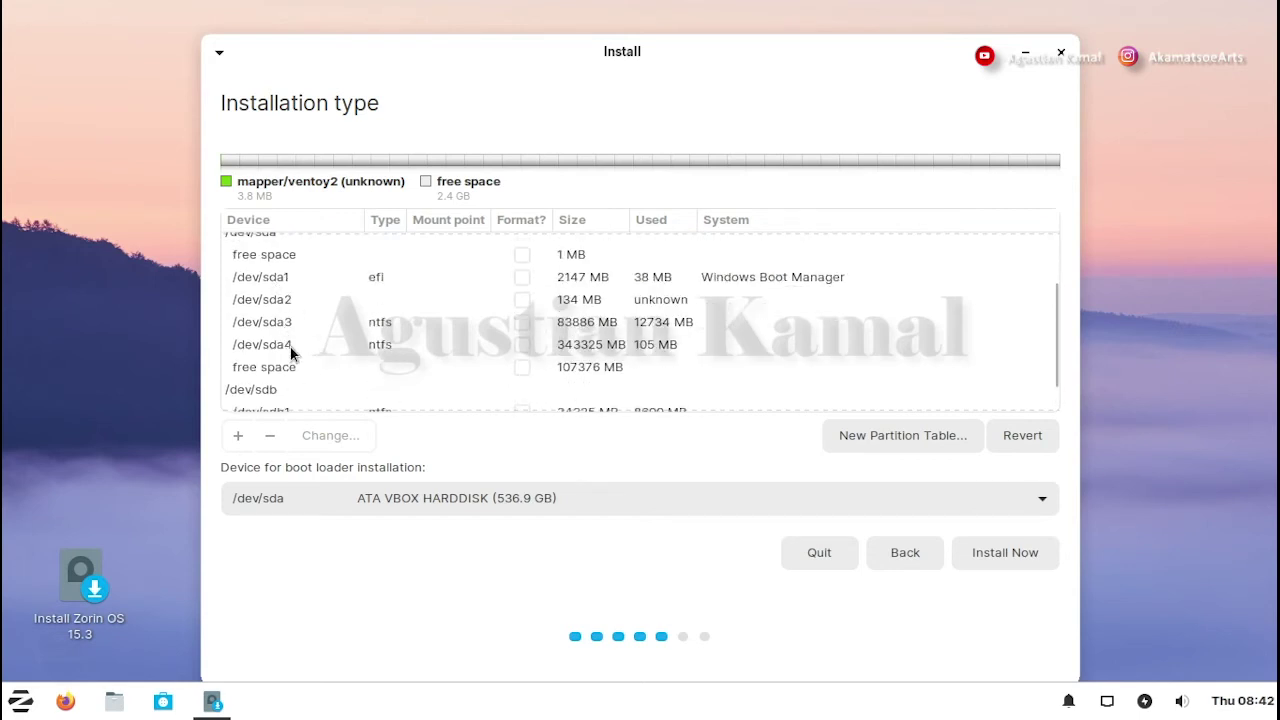
click(294, 369)
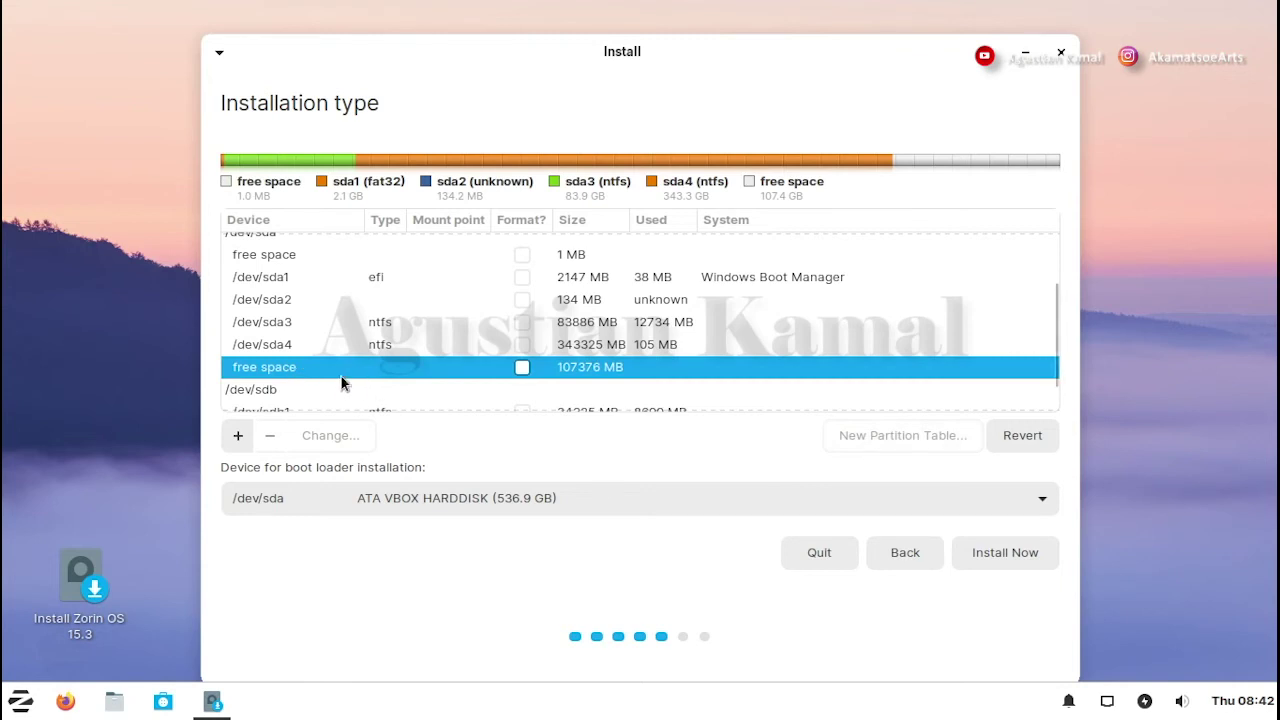
- Add a 4096 MB primary swap area partition at the beginning of the free space
click(240, 437)
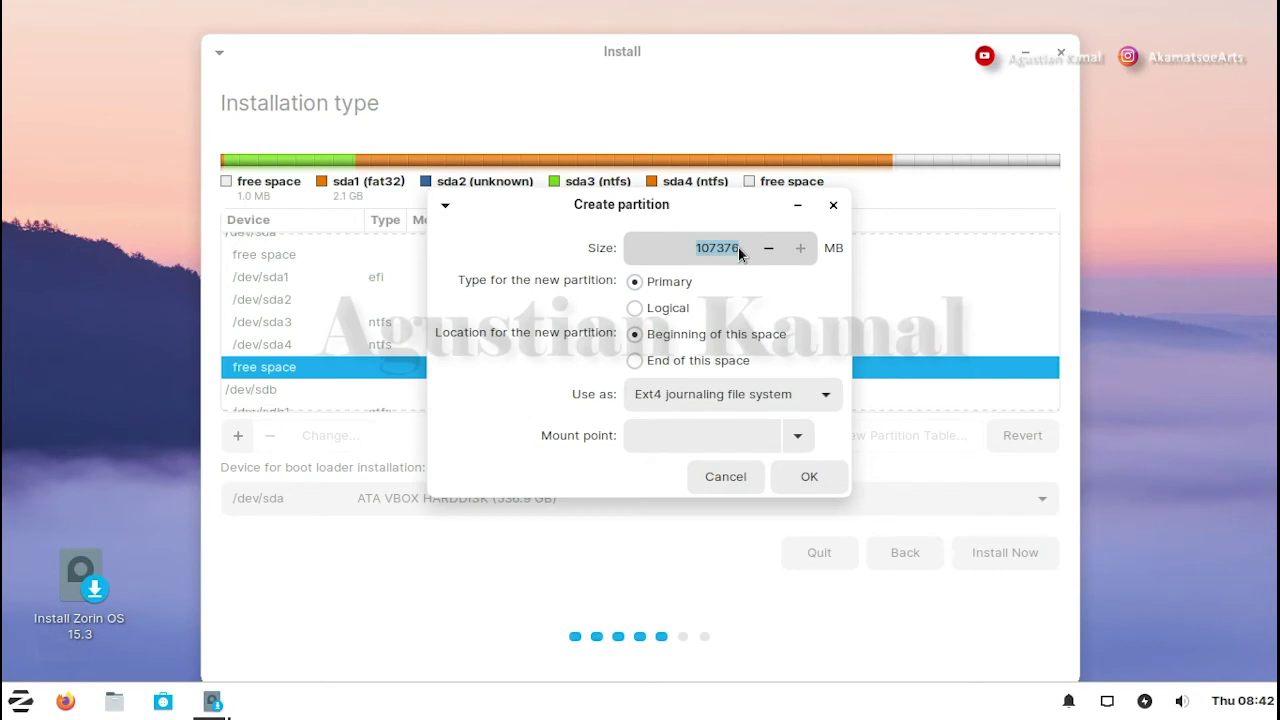
click(694, 247)
drag(694, 247, 742, 247)
text(4096)
click(719, 394)
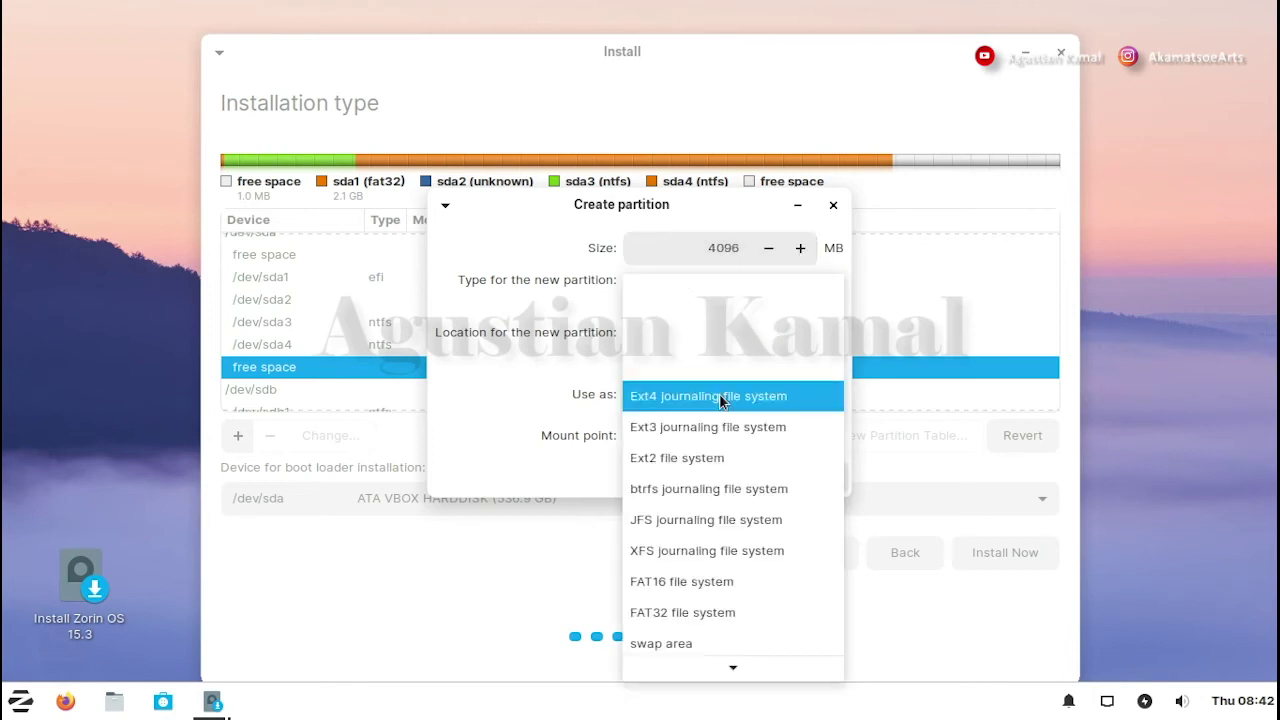
click(719, 393)
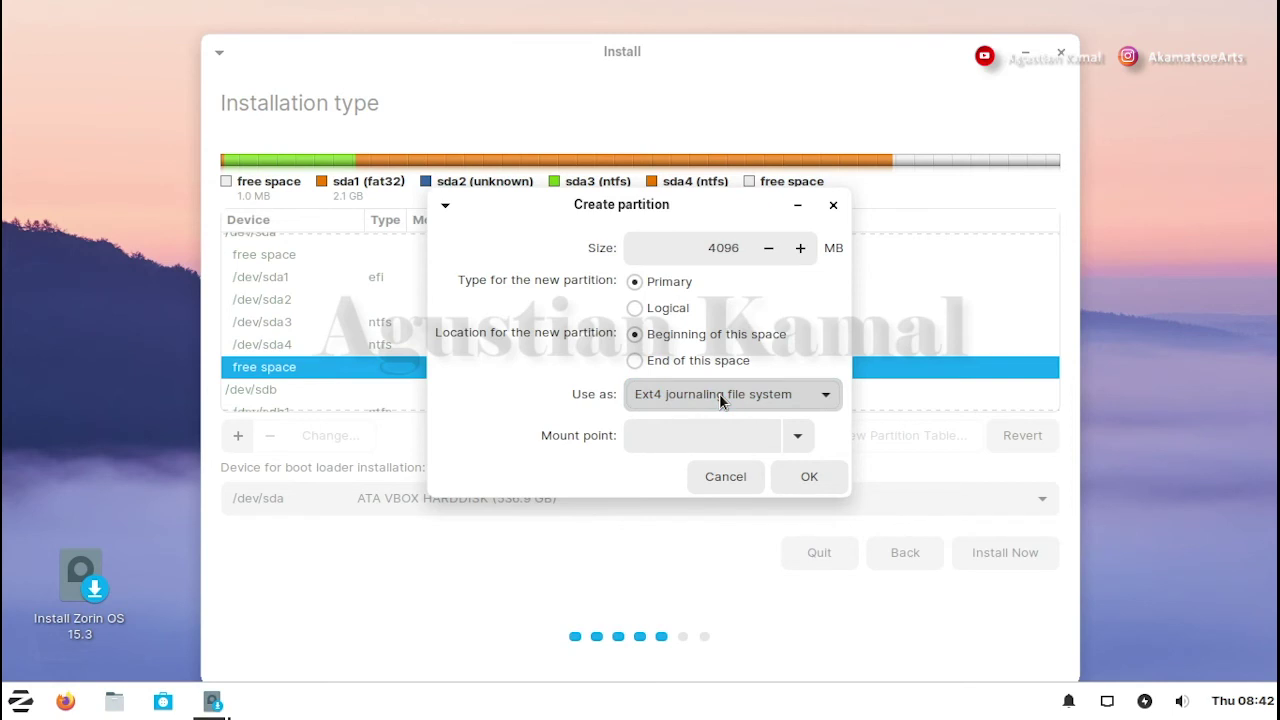
click(719, 393)
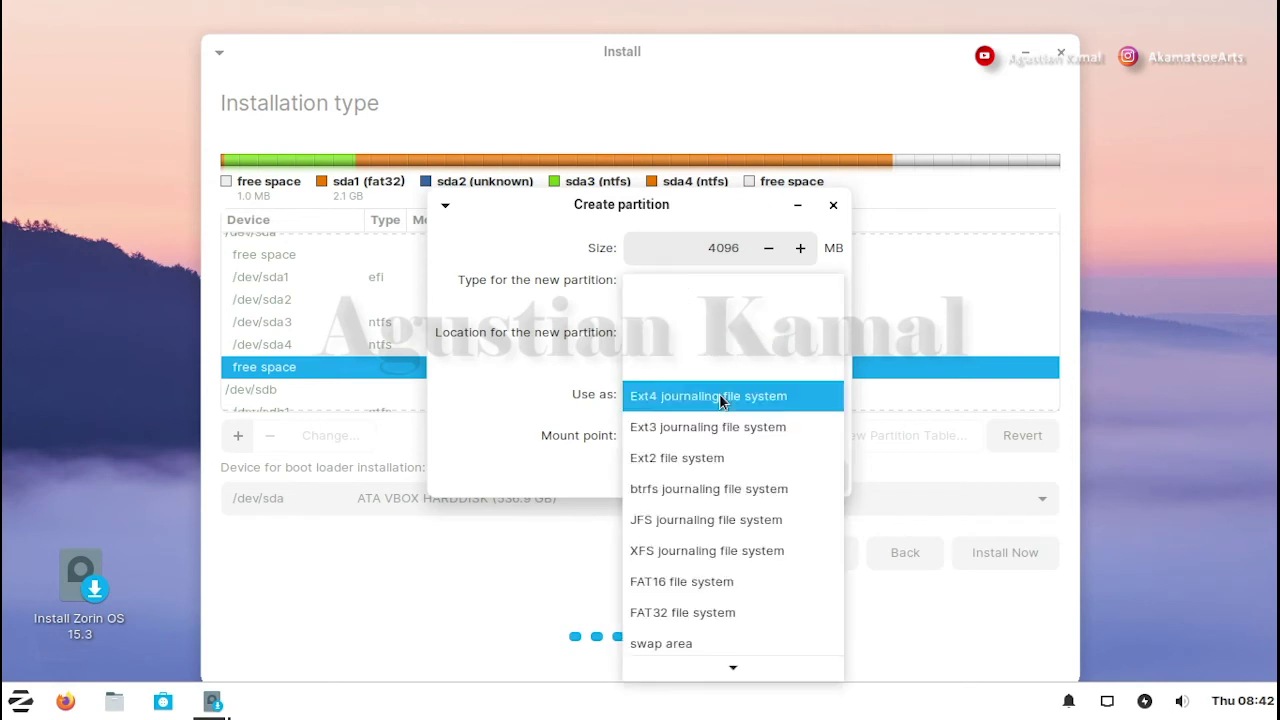
click(686, 643)
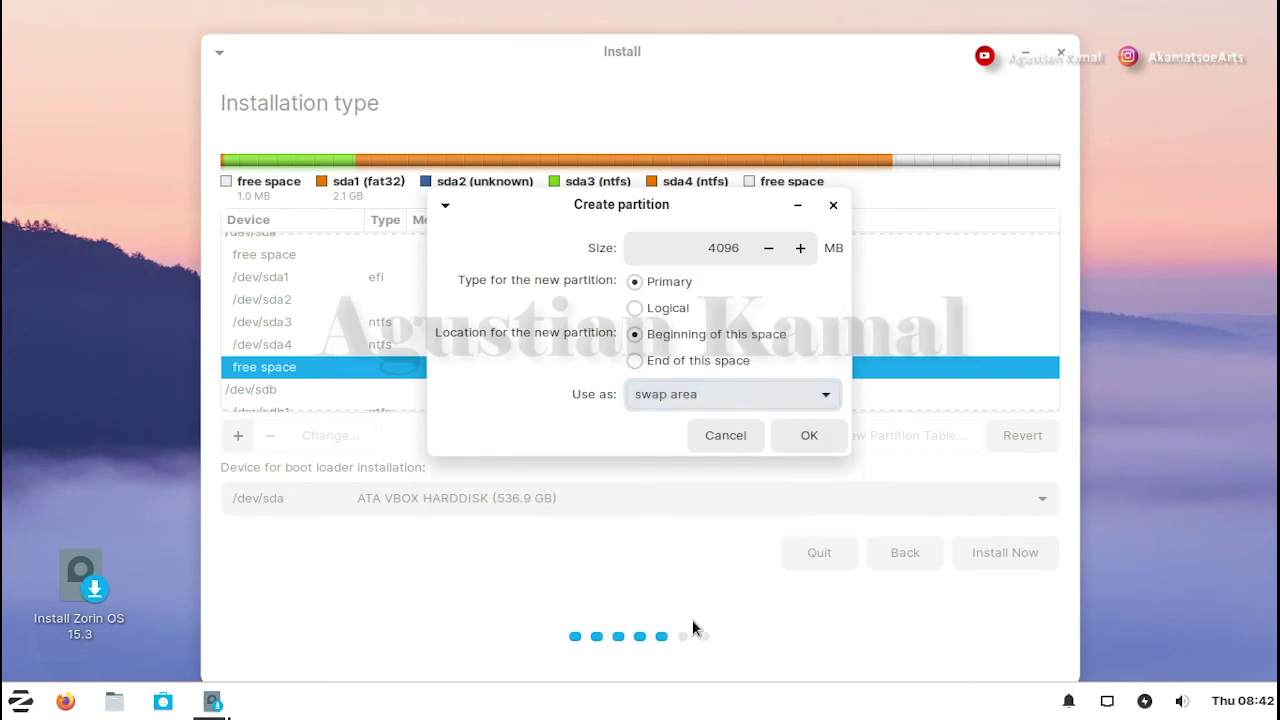
click(801, 440)
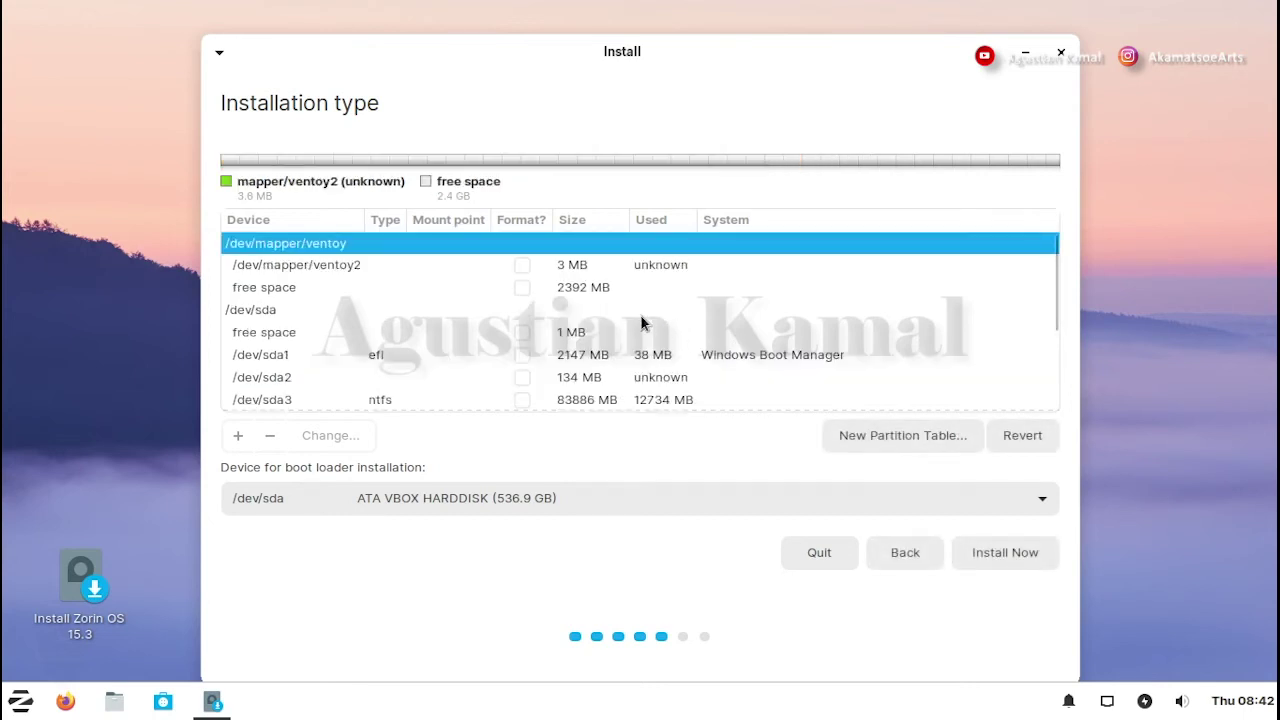
- Start a new Ext4 partition in the remaining 103280 MB free space with mount point /
scroll(641, 320, down, 3)
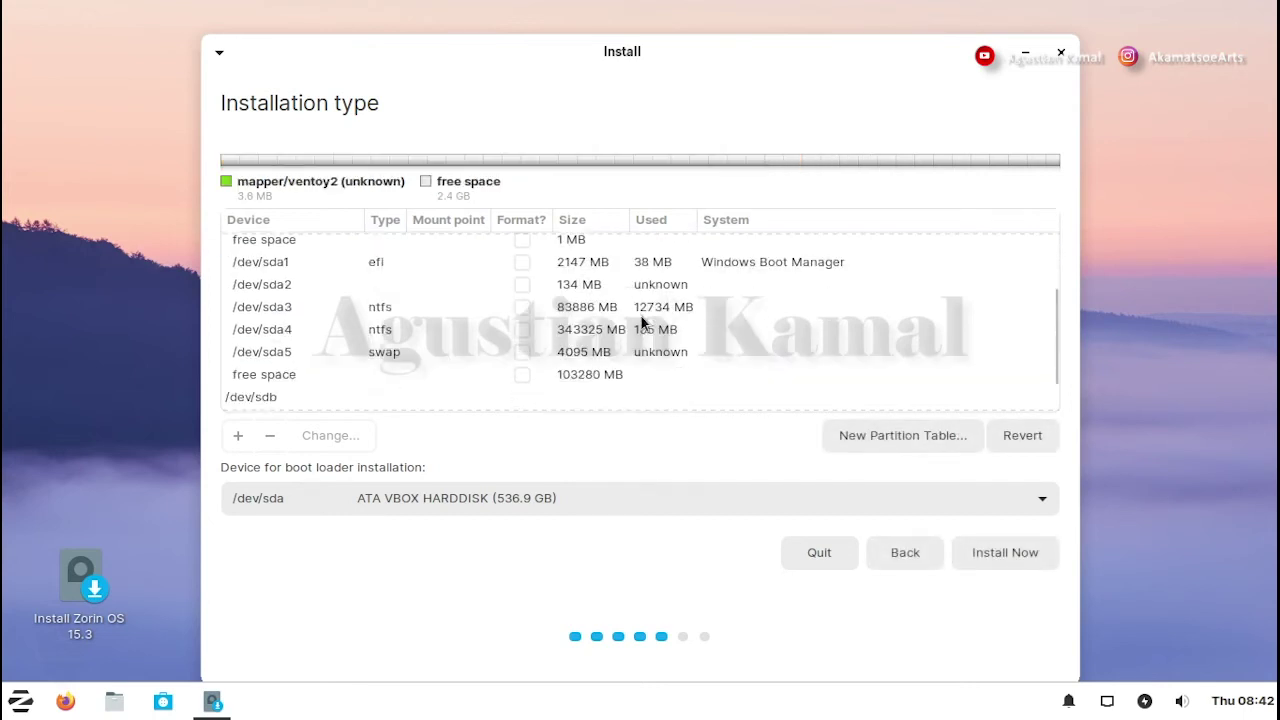
click(307, 375)
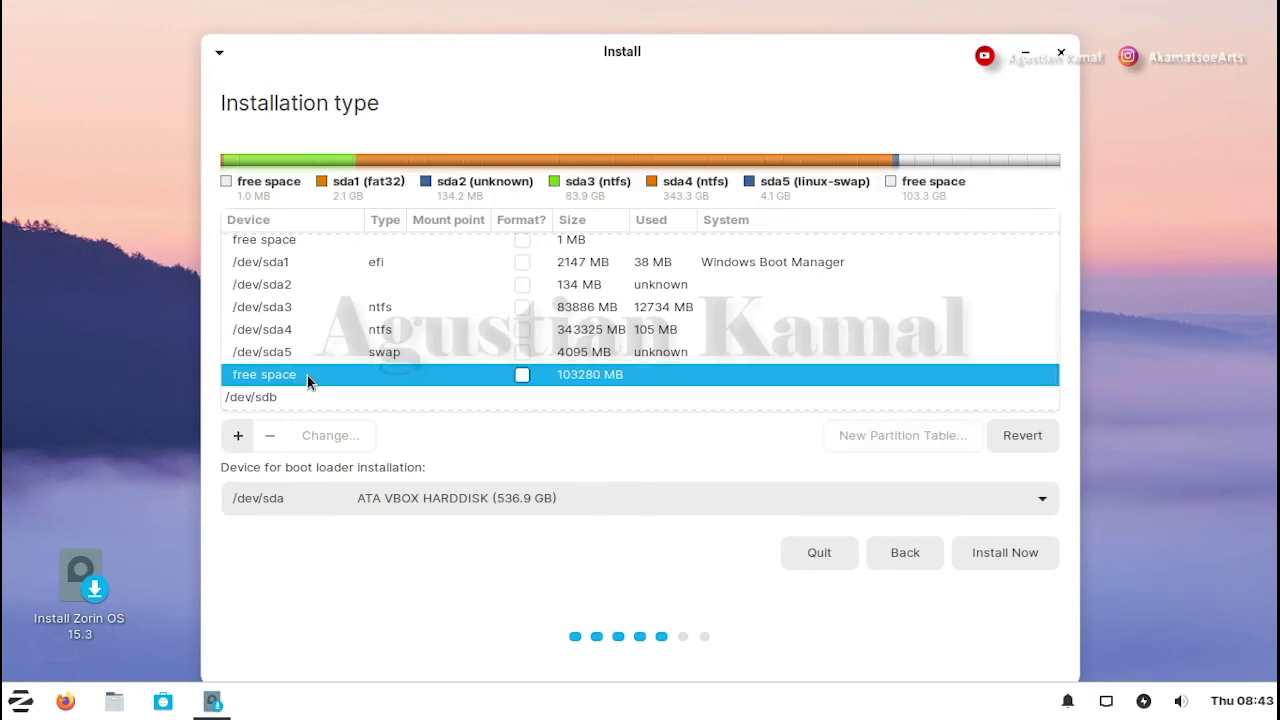
click(239, 437)
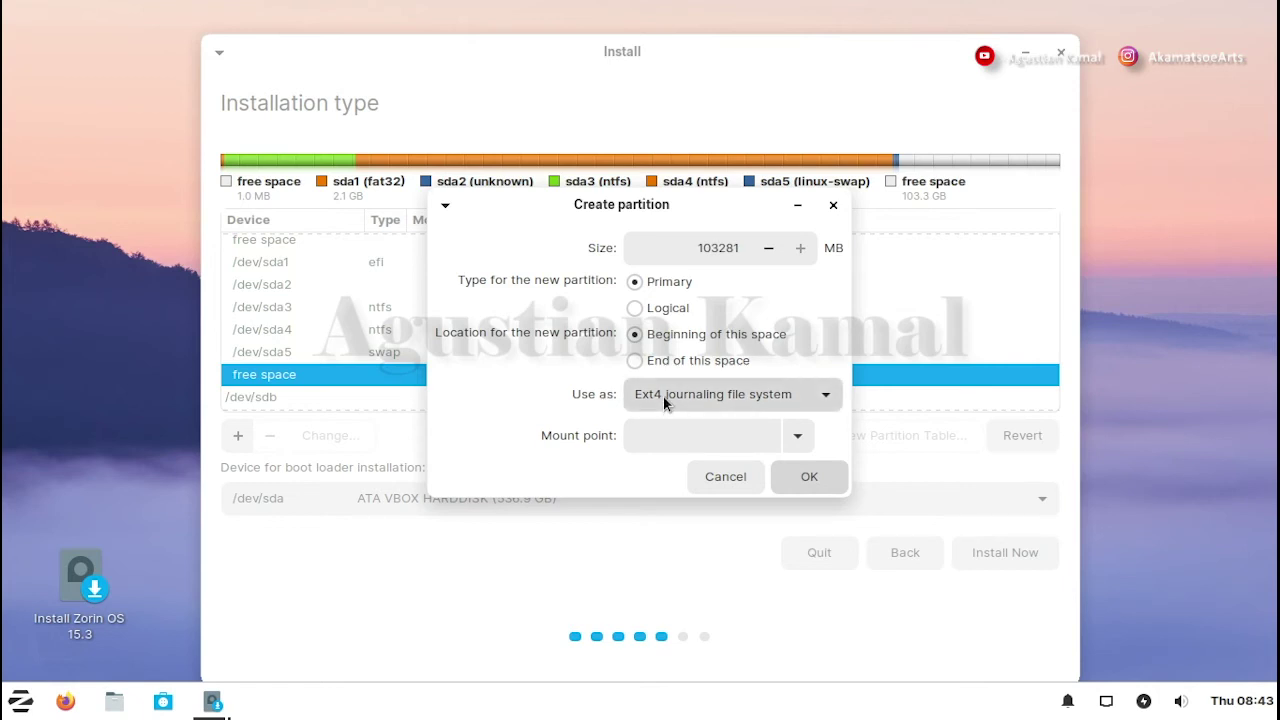
click(798, 438)
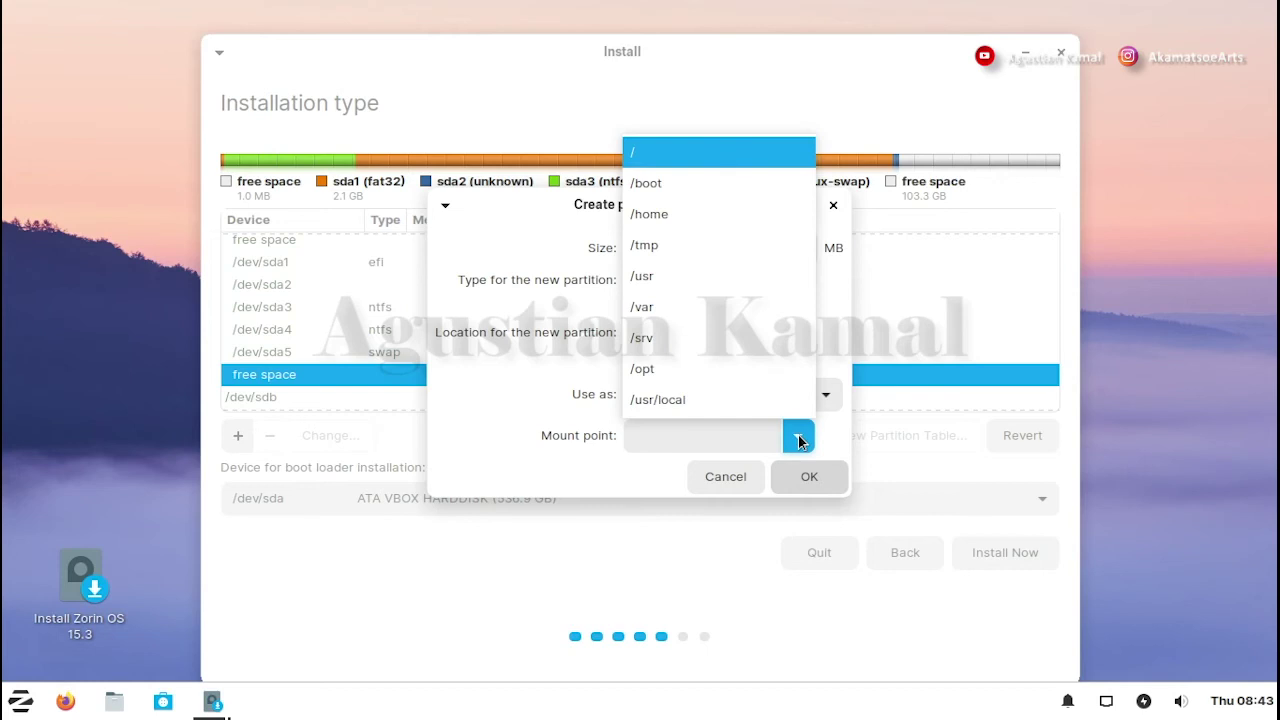
click(655, 151)
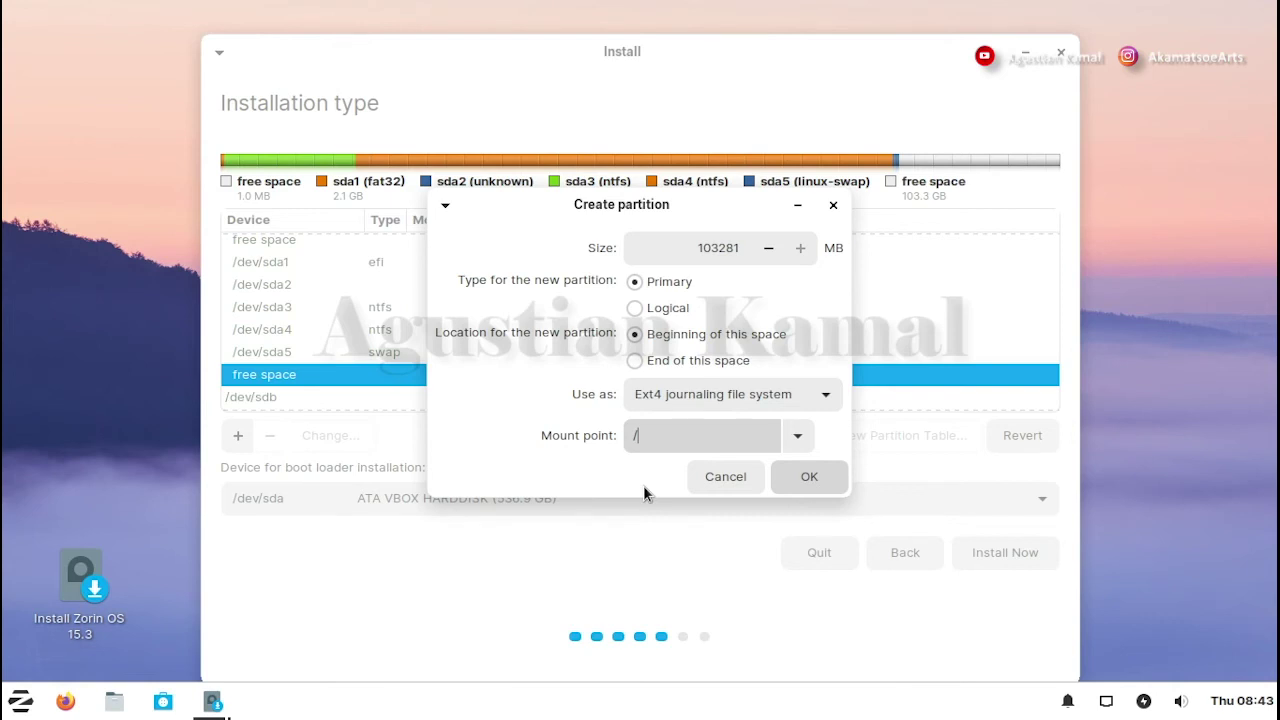
- Create the root partition and check that /dev/sda6 appears as 103279 MB ext4 mounted at /
click(809, 477)
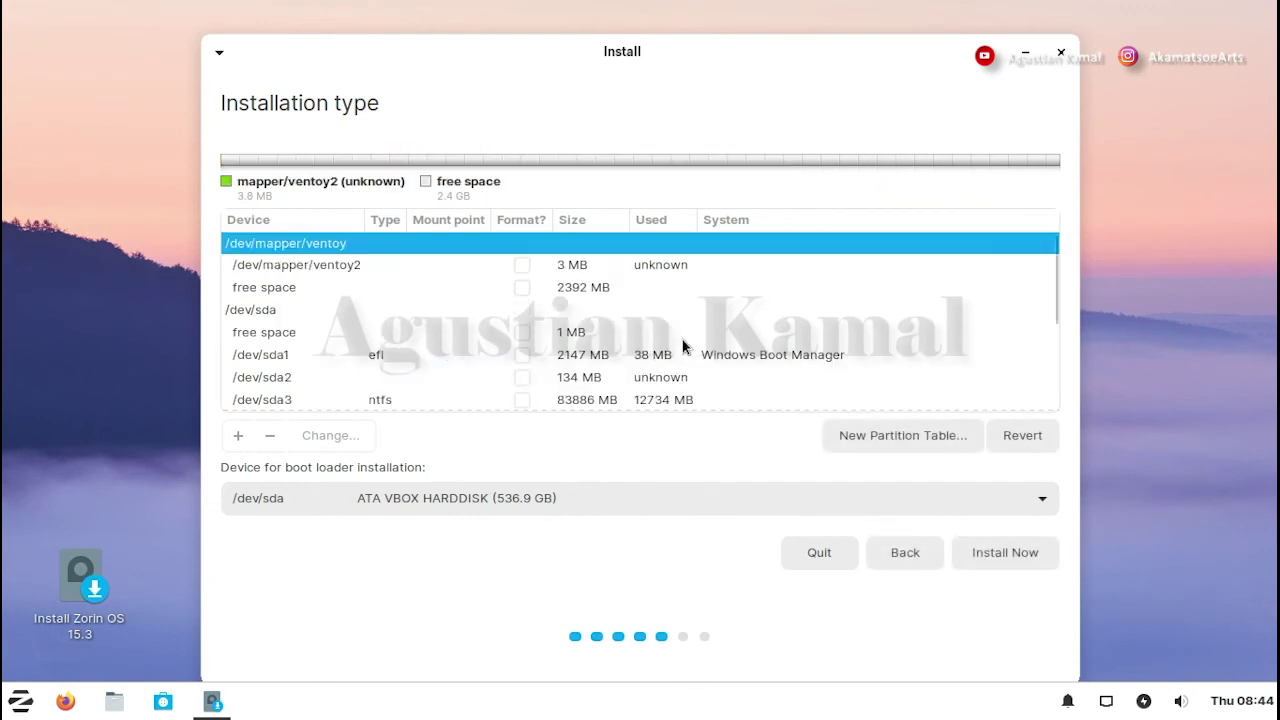
scroll(499, 331, down, 3)
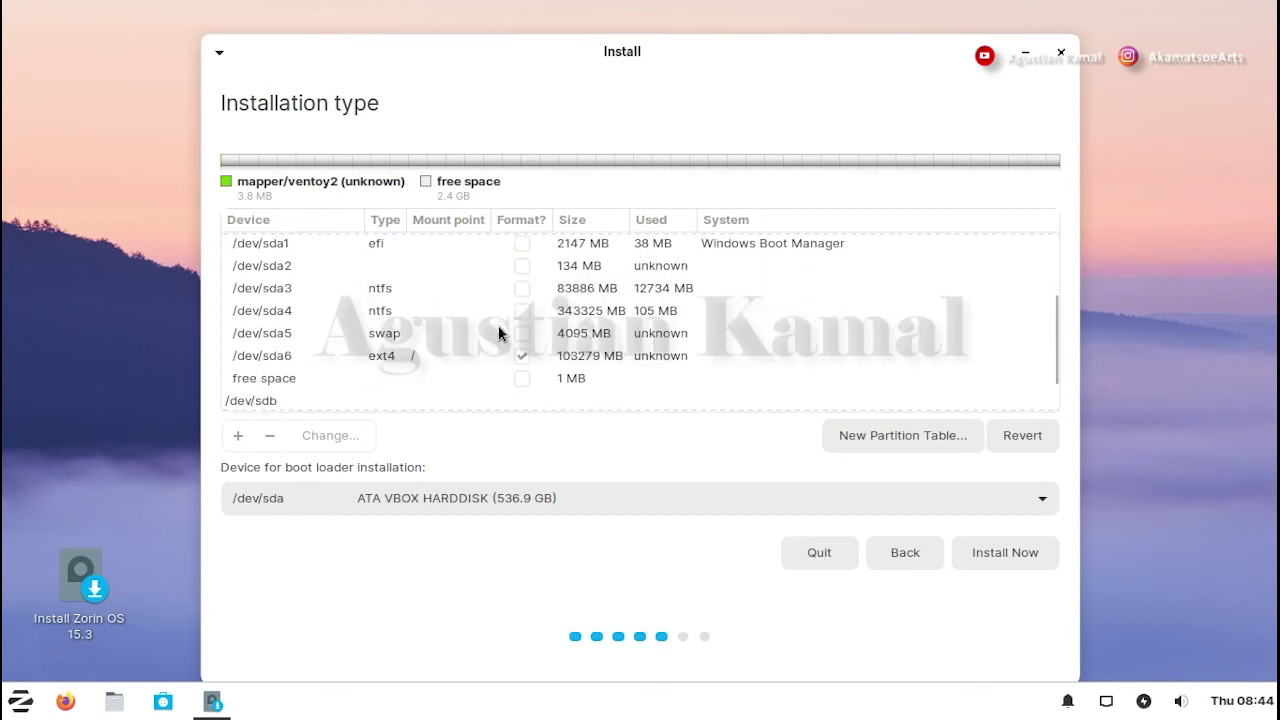
scroll(709, 355, up, 1)
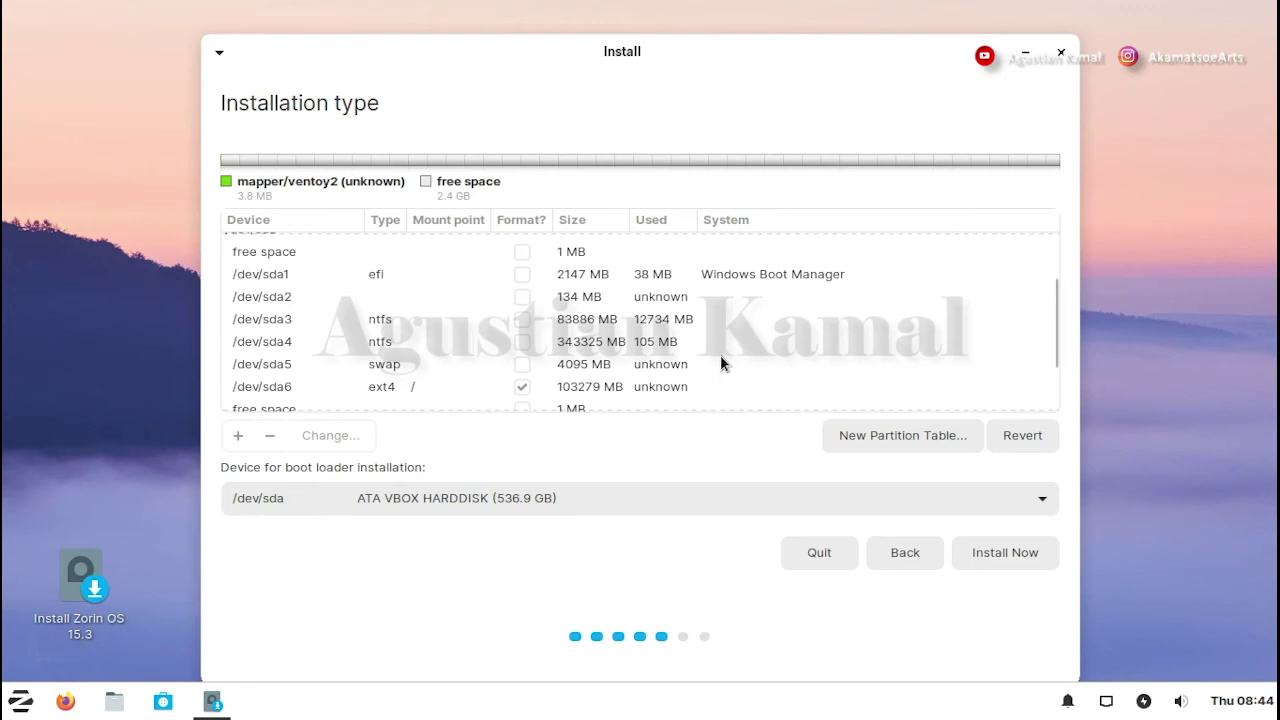
double_click(409, 272)
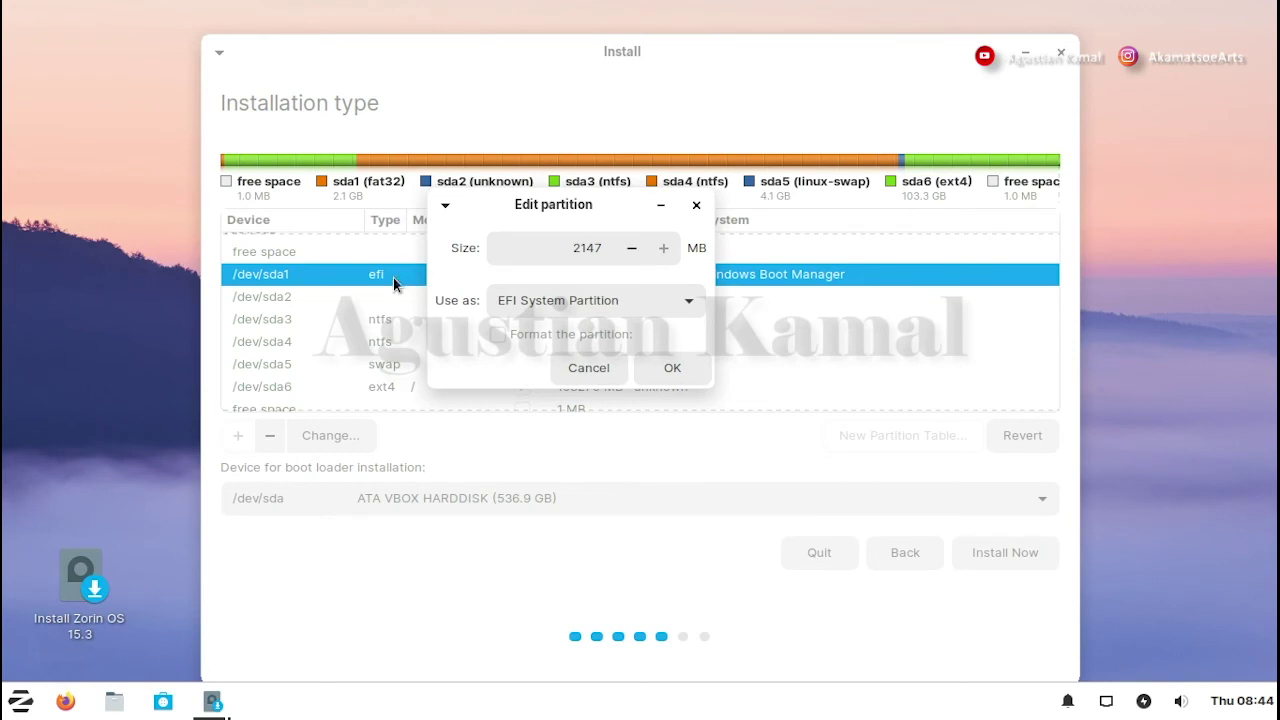
click(672, 368)
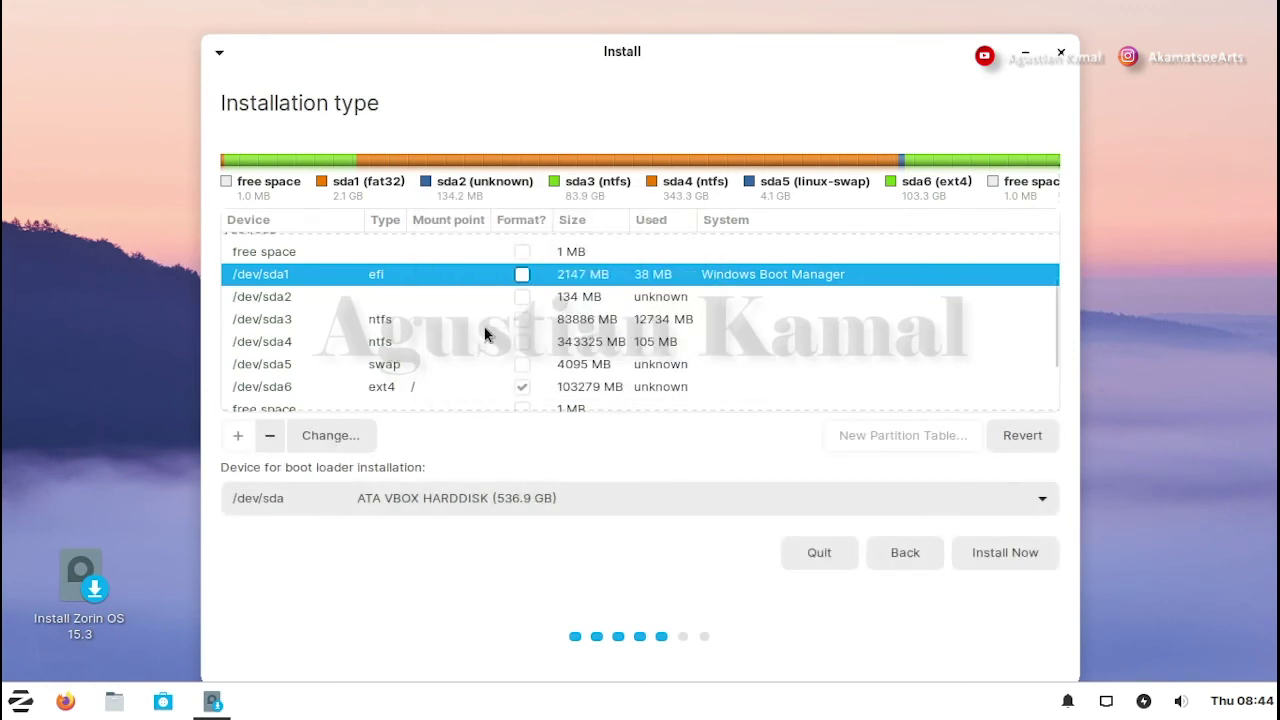
click(442, 384)
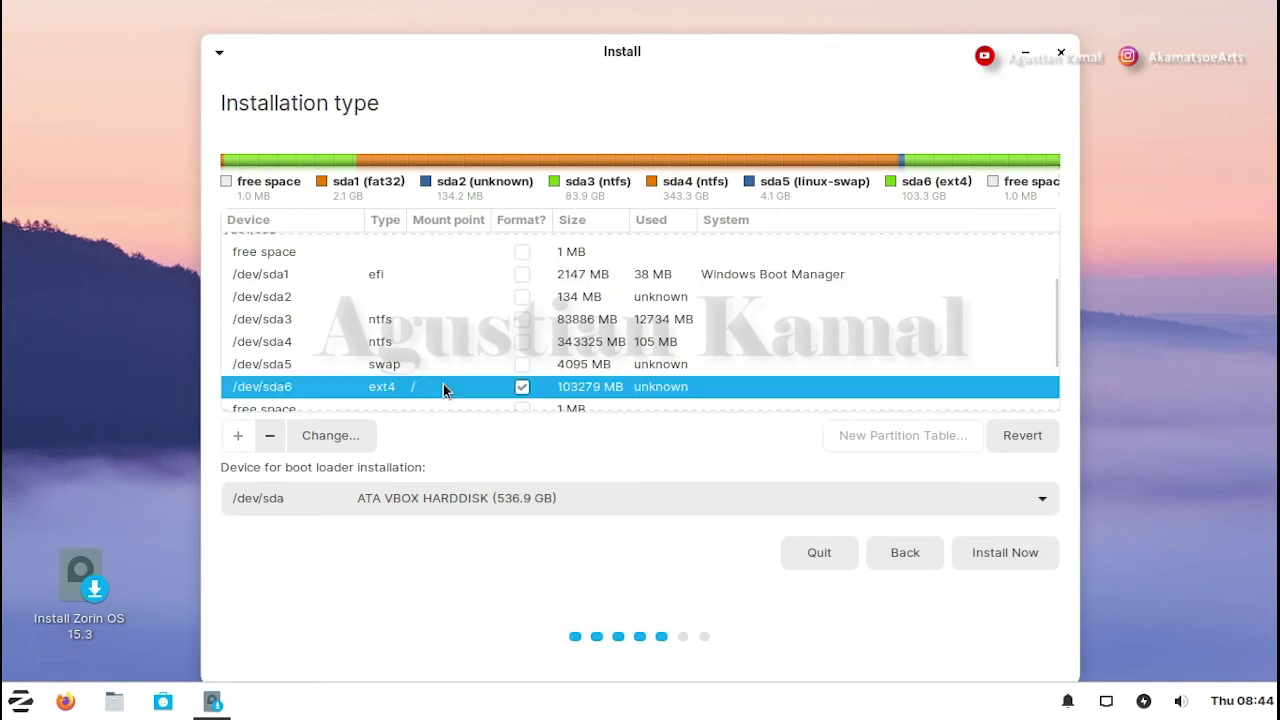
click(424, 281)
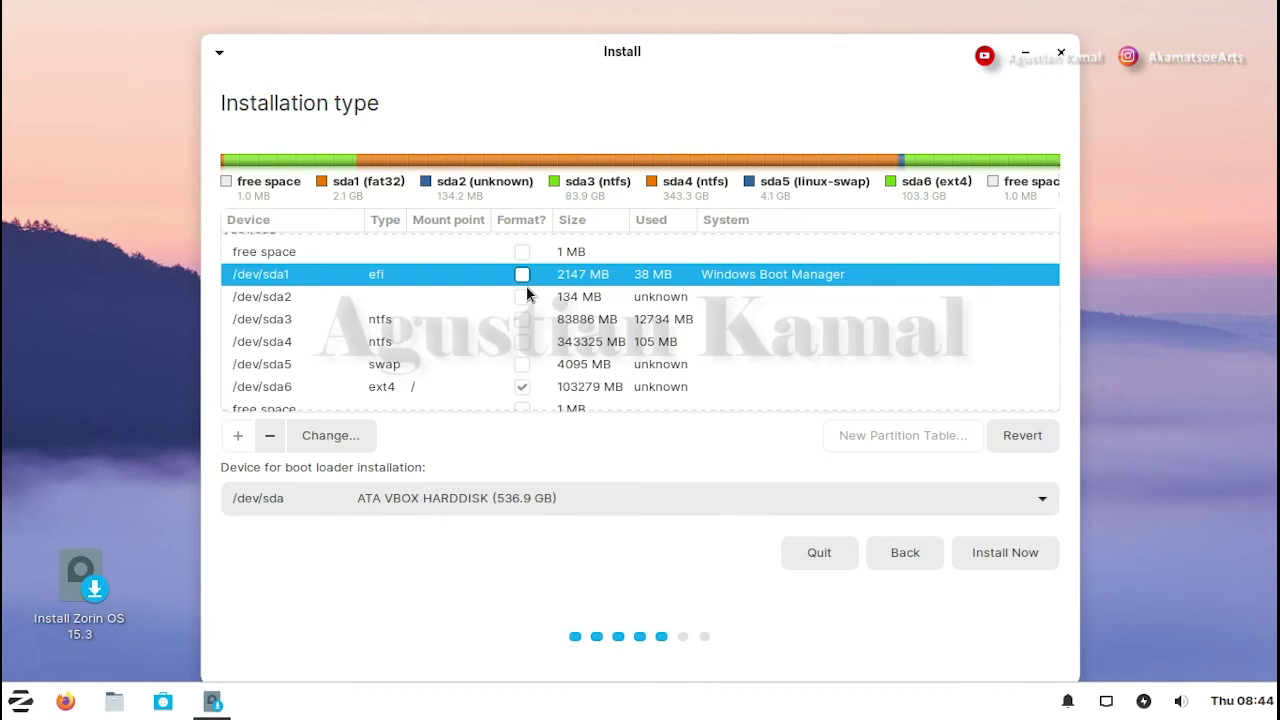
scroll(452, 343, down, 1)
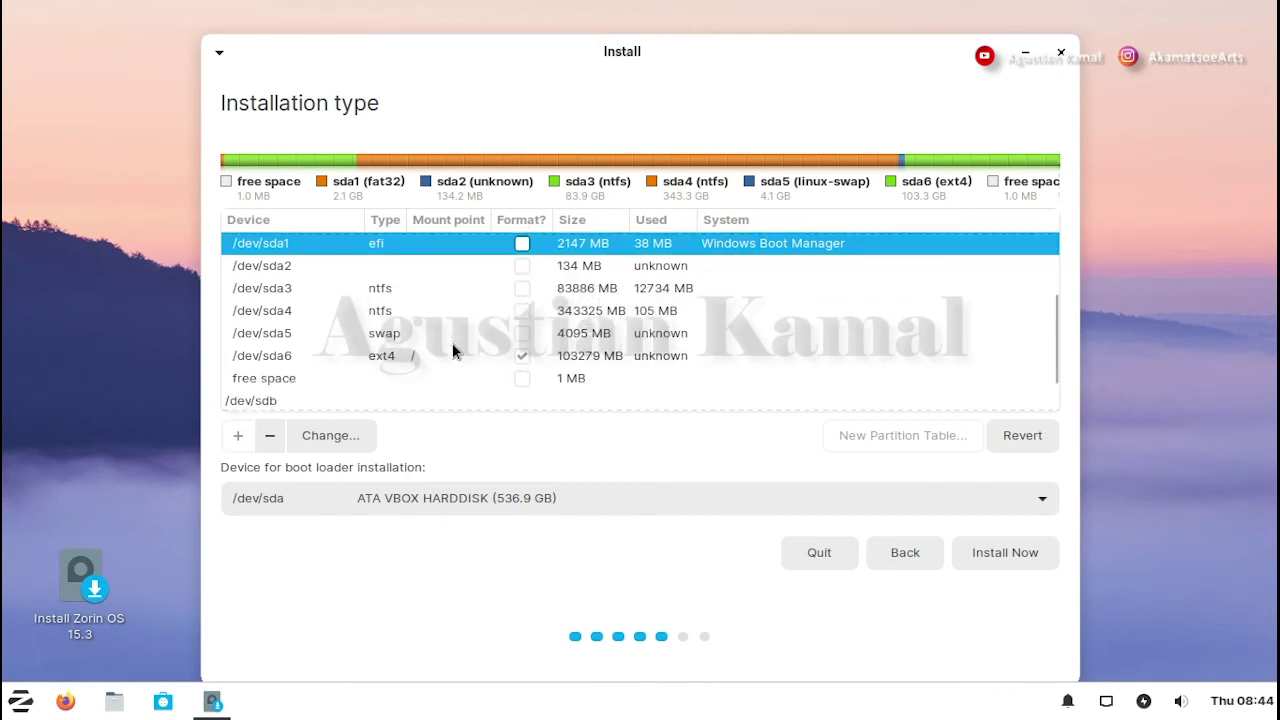
scroll(452, 350, up, 1)
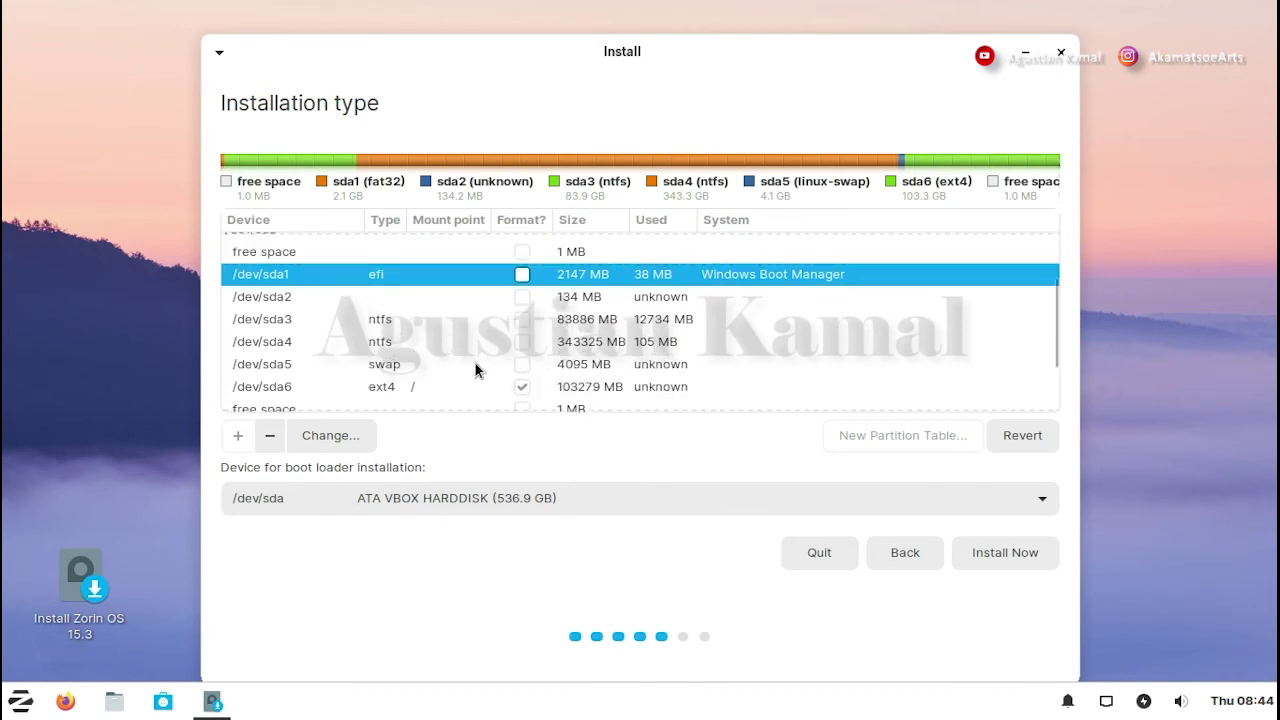
click(453, 366)
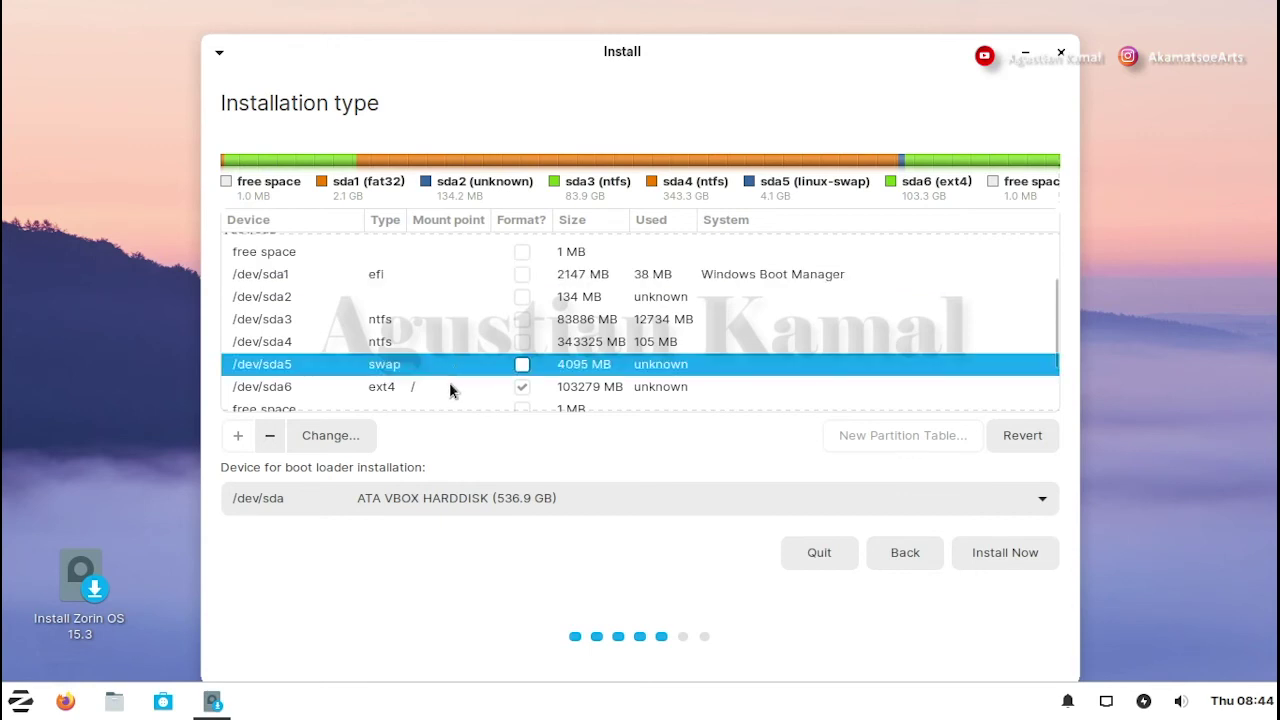
click(449, 384)
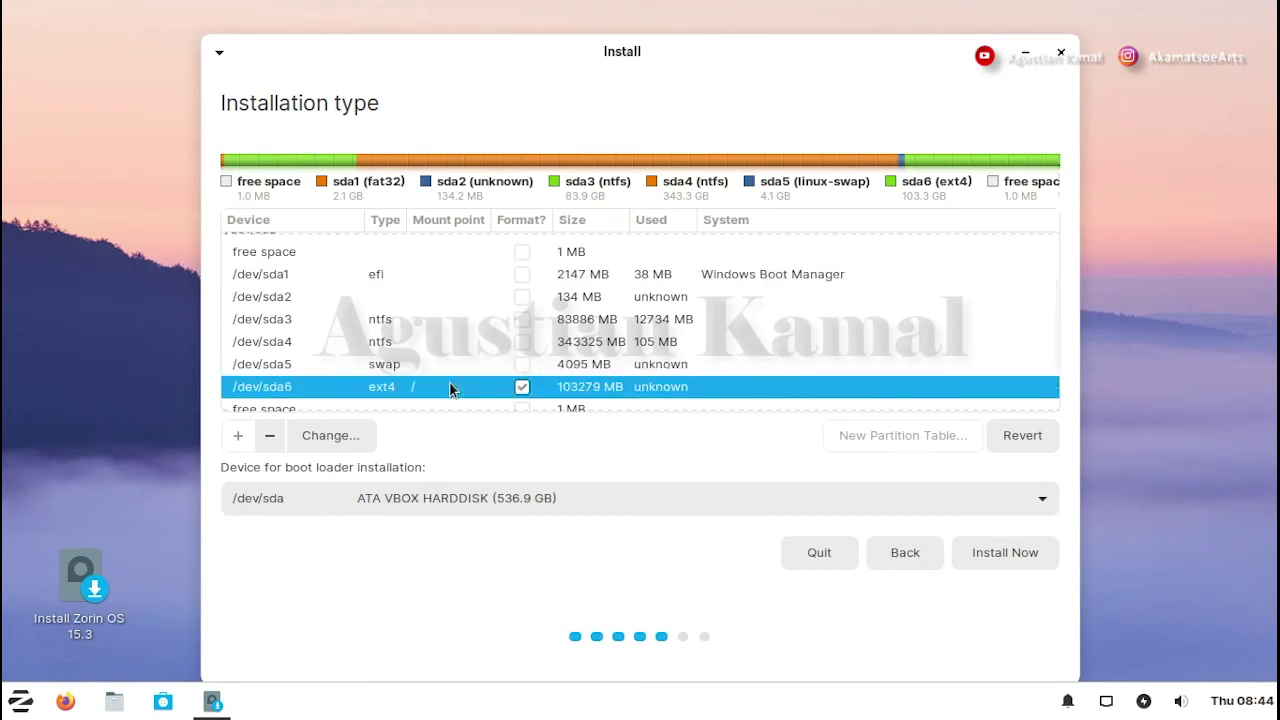
click(414, 276)
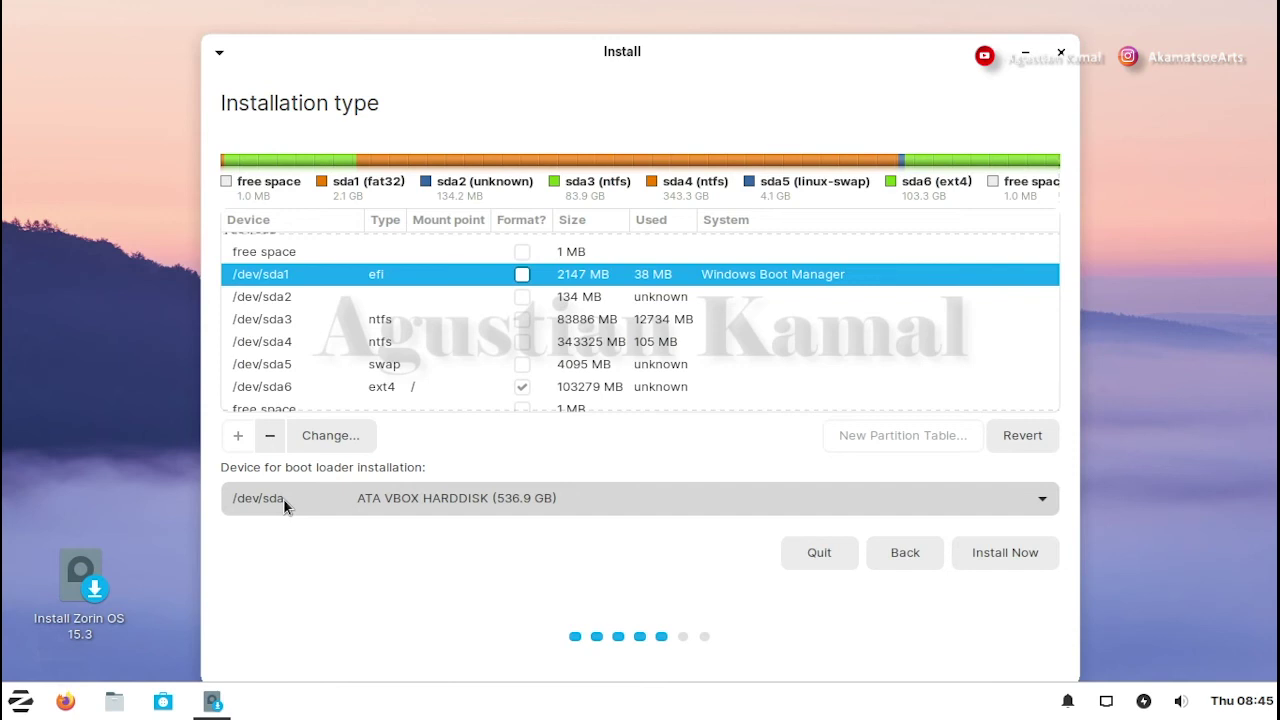
scroll(291, 370, up, 3)
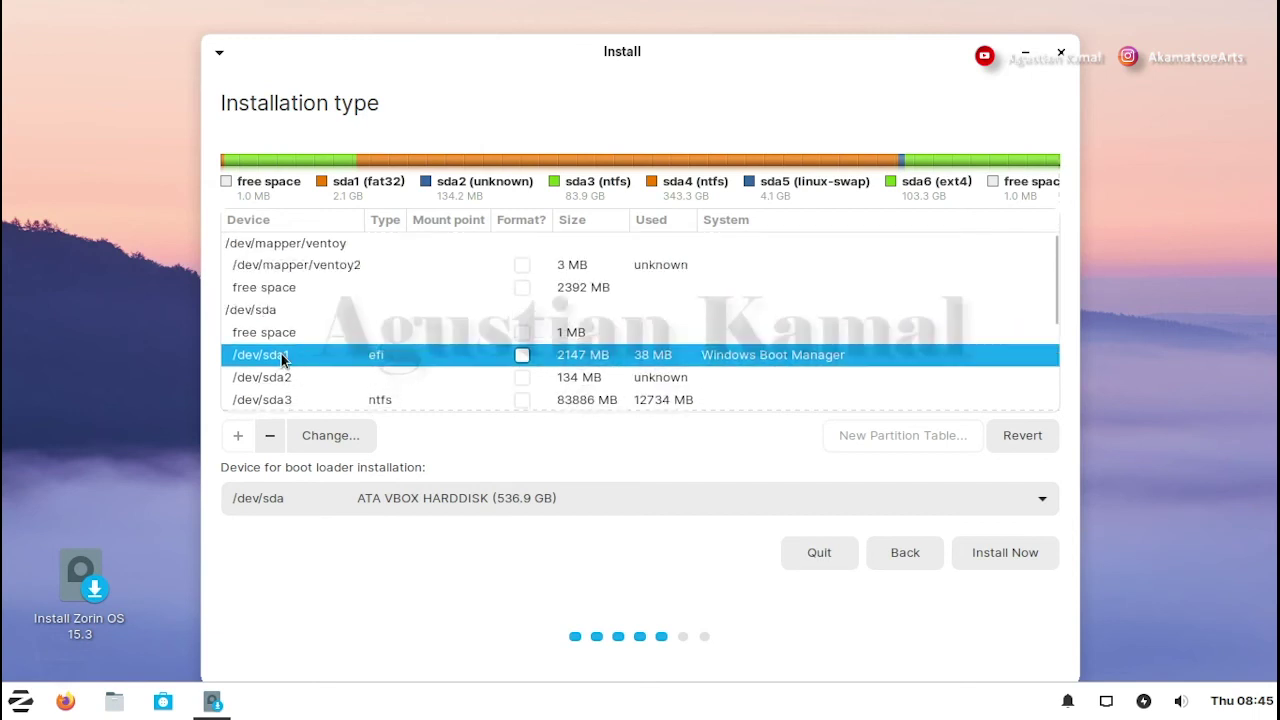
scroll(300, 352, down, 2)
scroll(300, 358, down, 3)
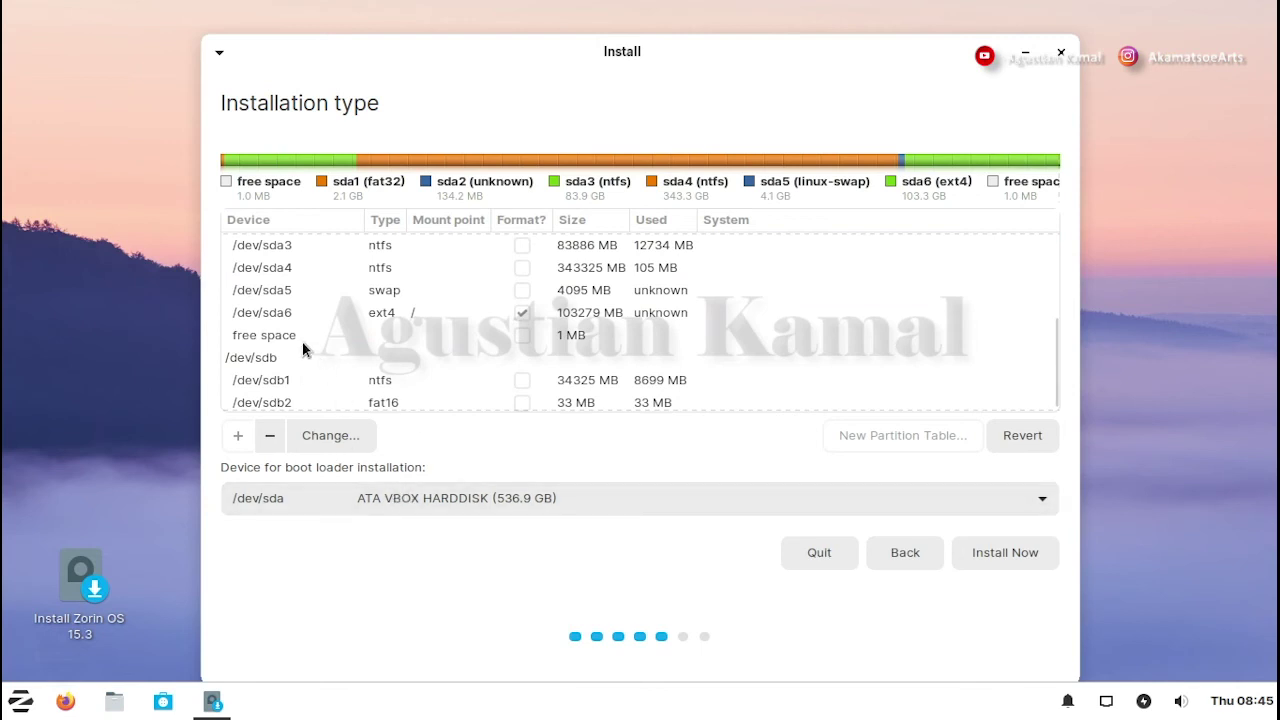
scroll(298, 342, down, 1)
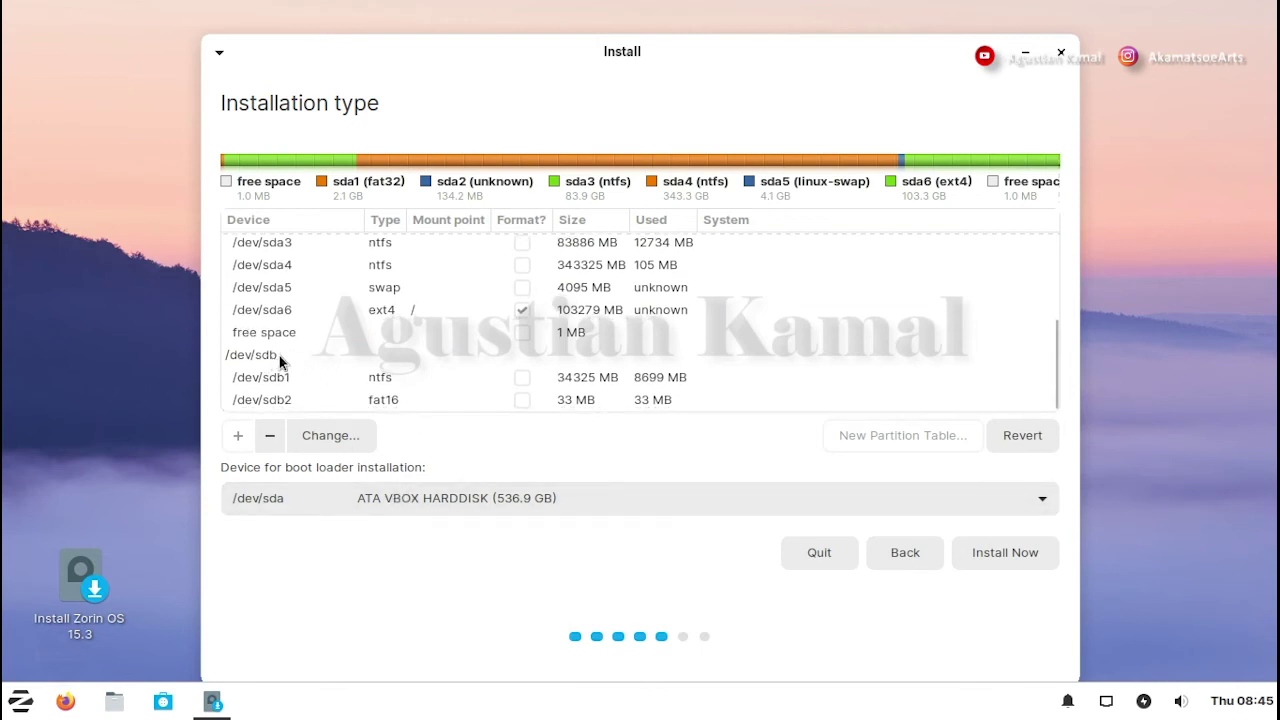
click(280, 357)
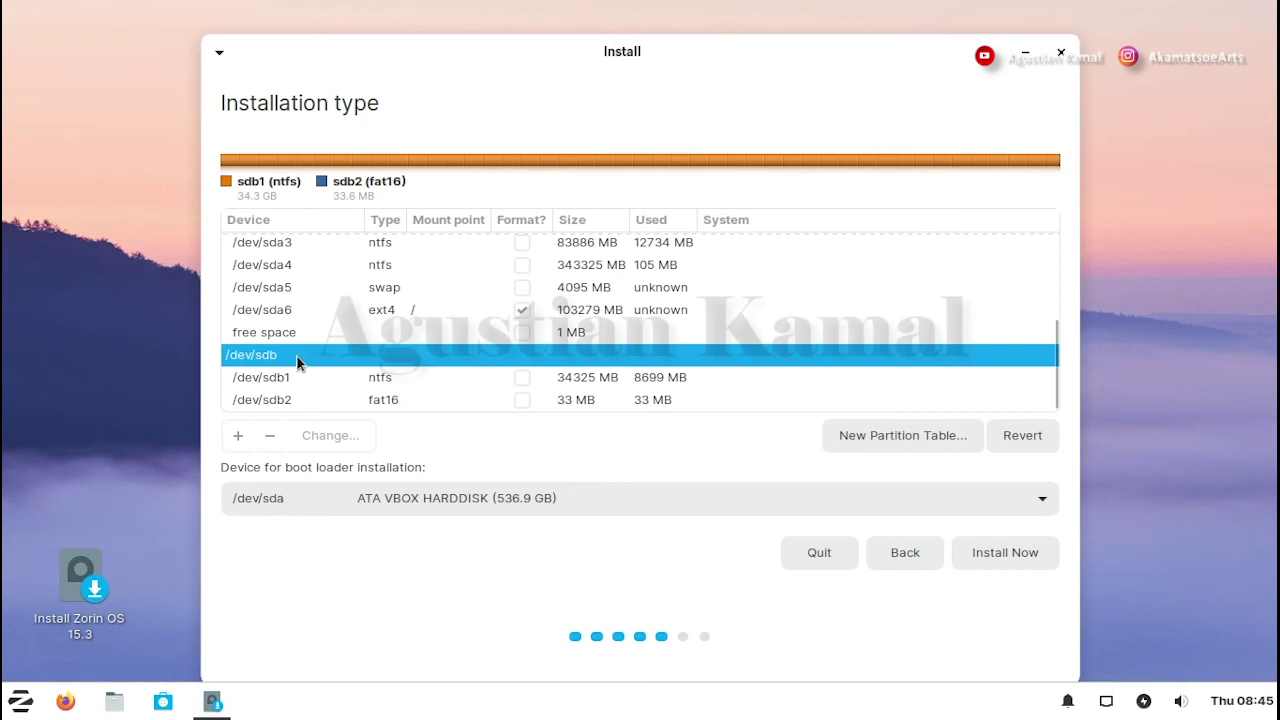
scroll(280, 341, up, 1)
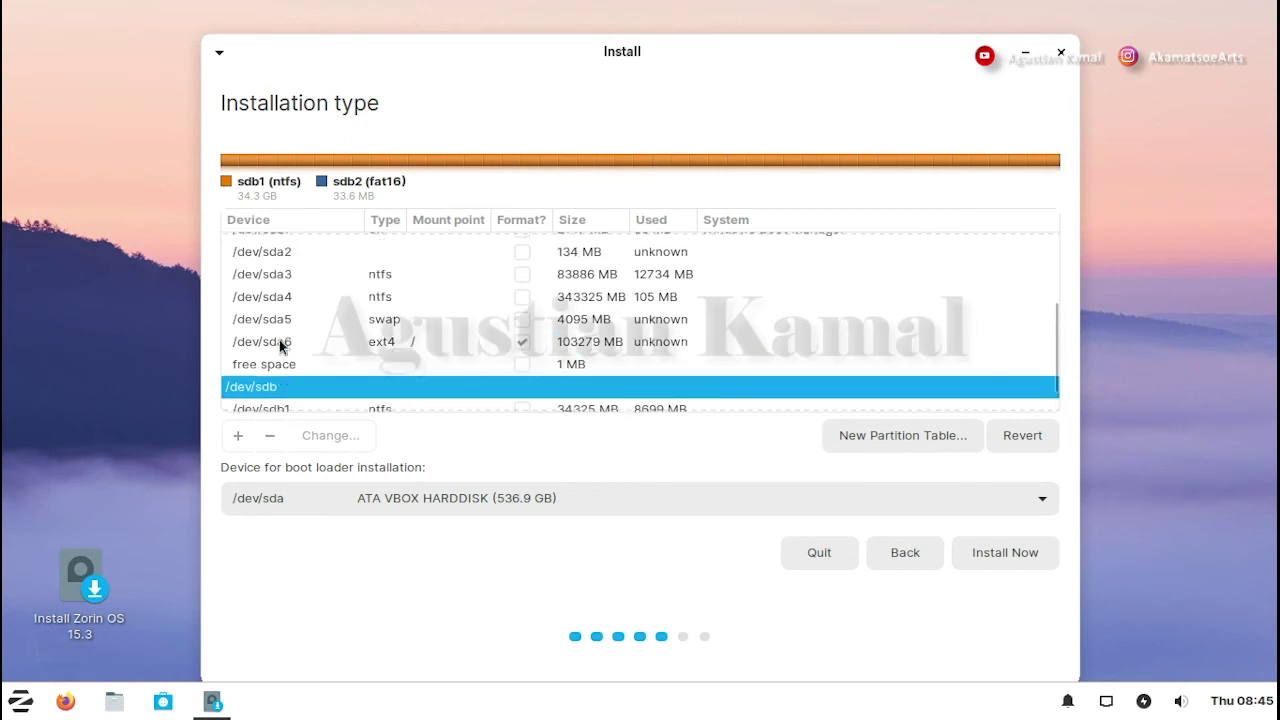
click(330, 342)
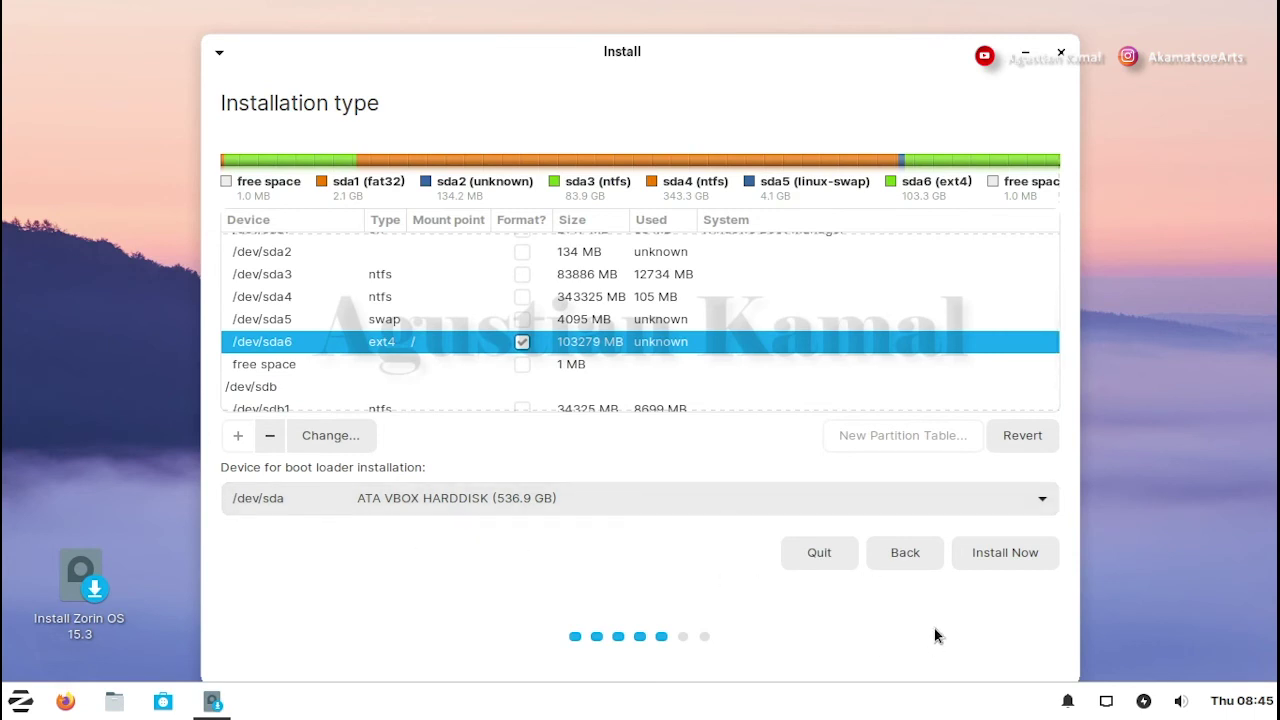
- Begin installation and approve writing partition 5 as swap and partition 6 as ext4
click(1015, 552)
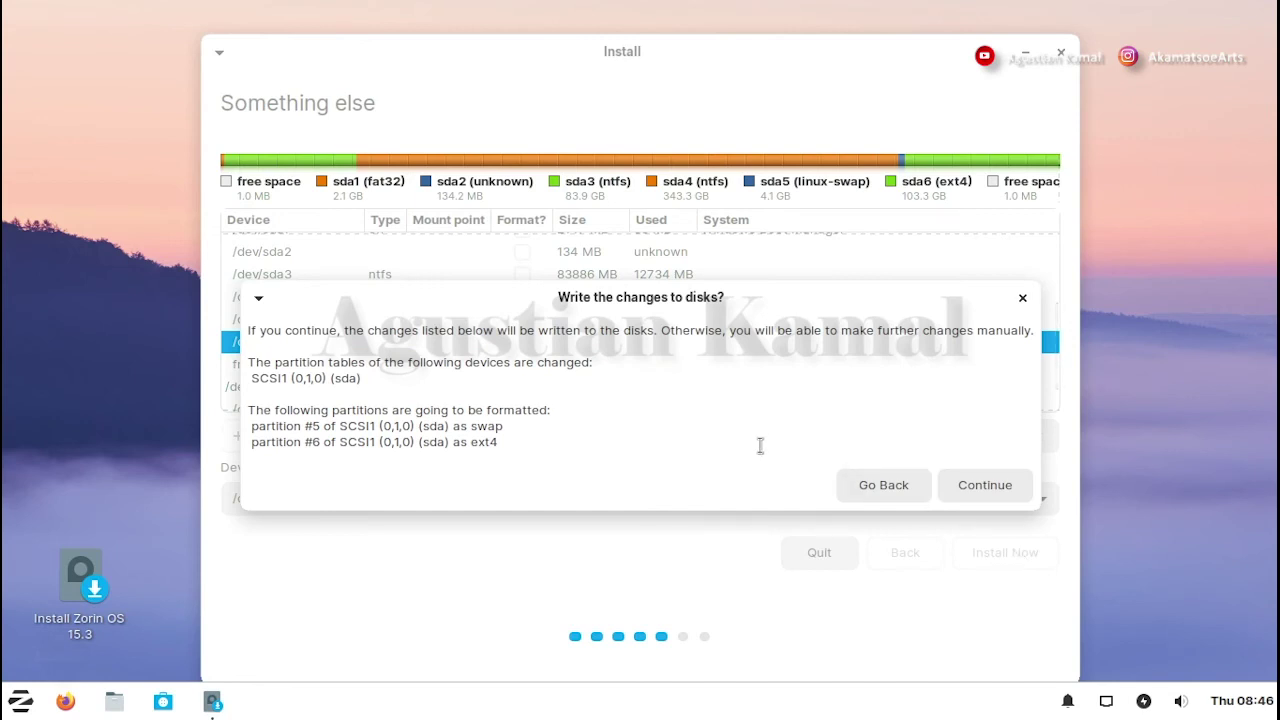
click(987, 484)
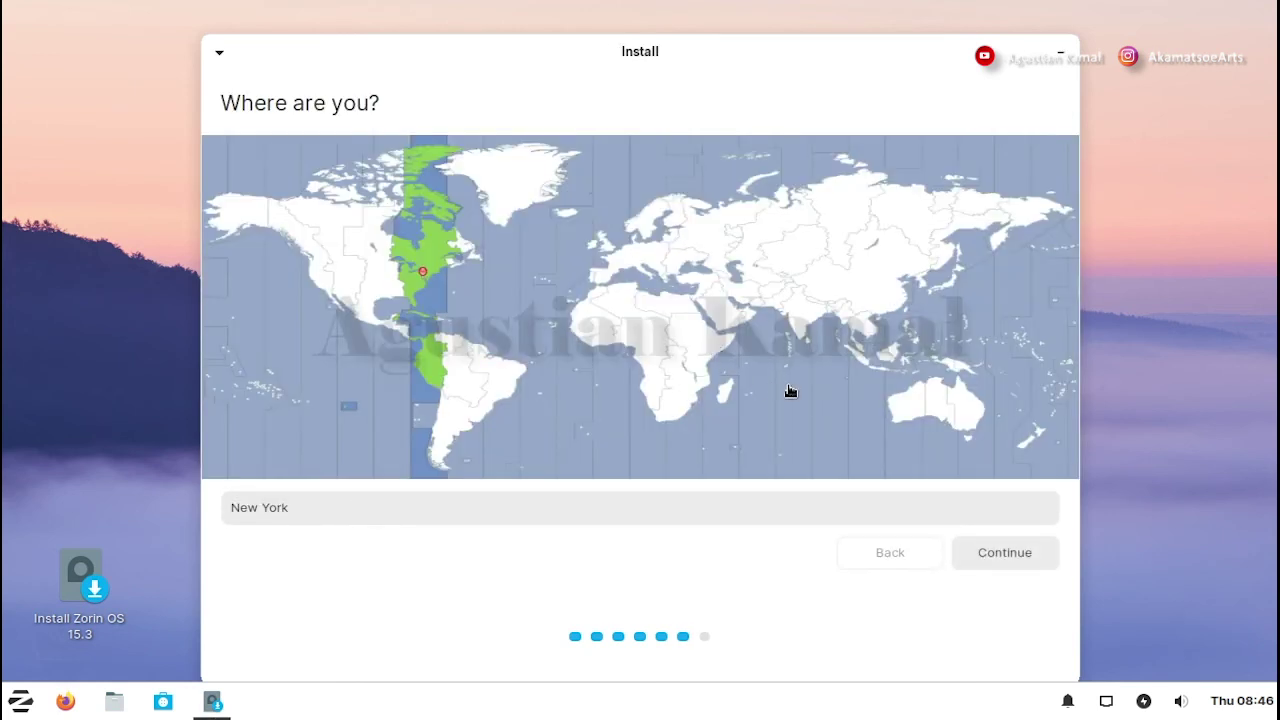
- Choose Indonesia on the timezone map so the location reads Jakarta, and continue
click(876, 373)
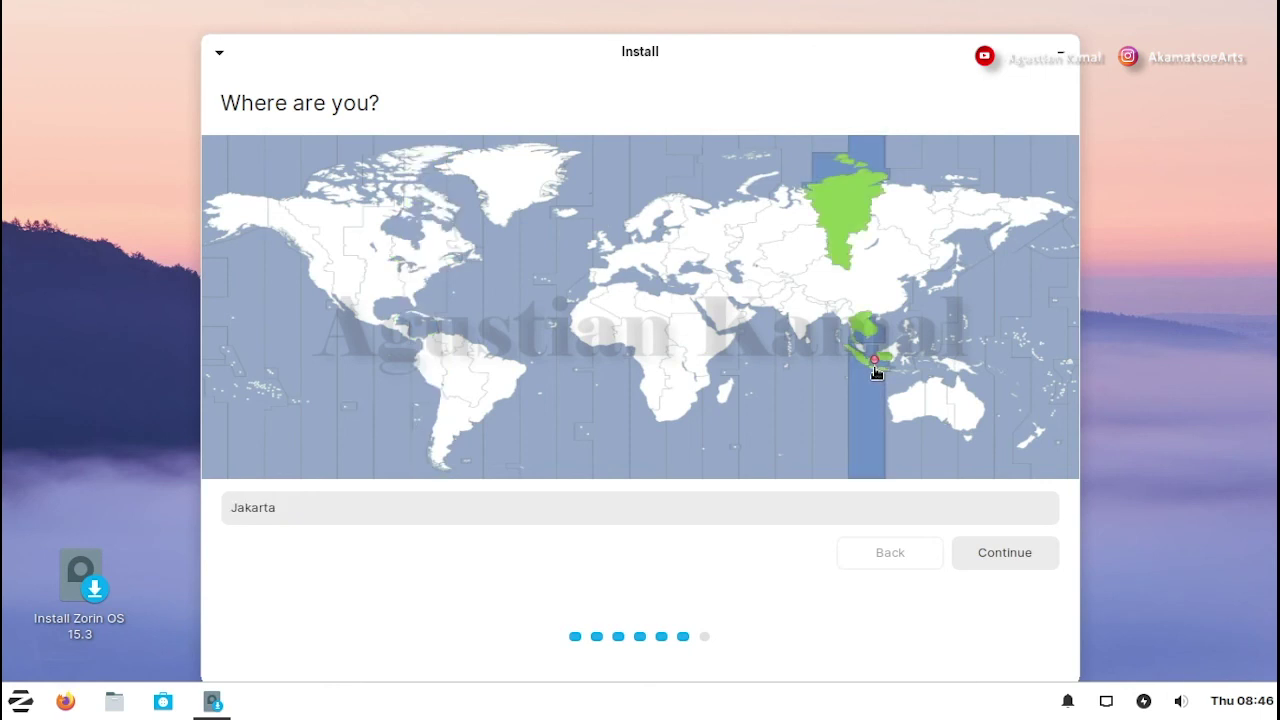
click(998, 558)
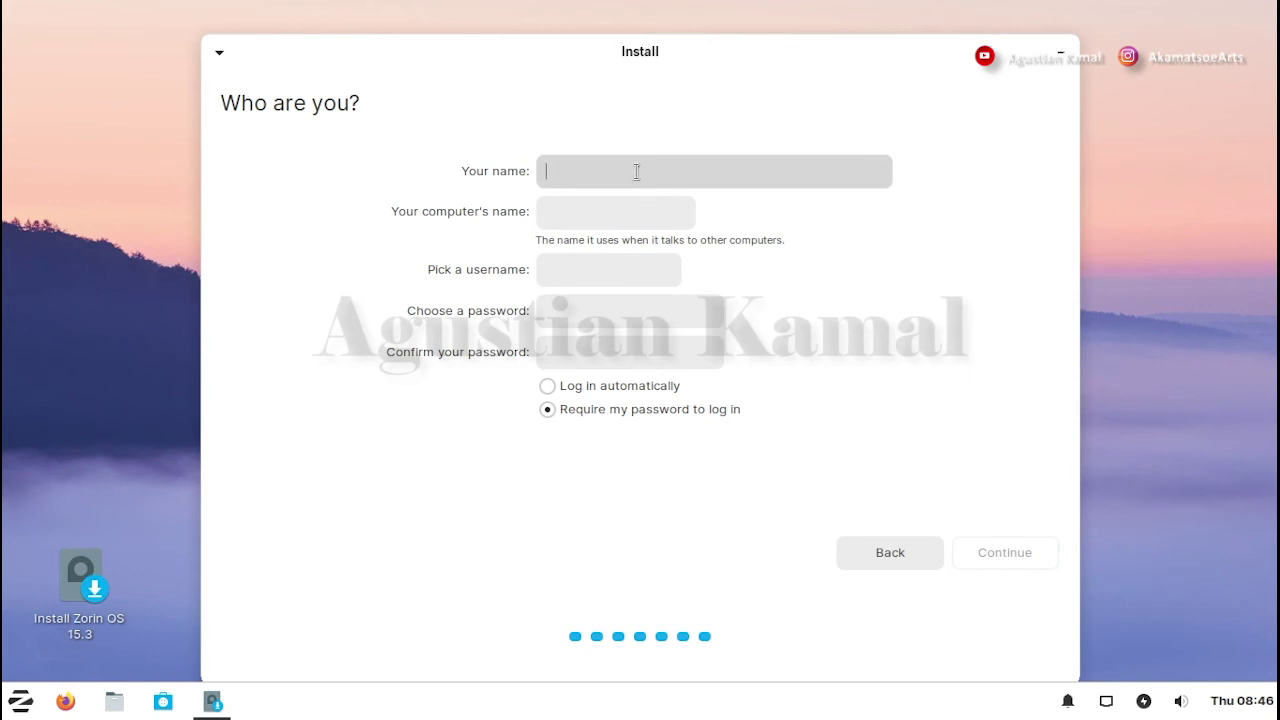
- Enter the user's full name and trim the extra suffix from the computer name
text(agustiankamal)
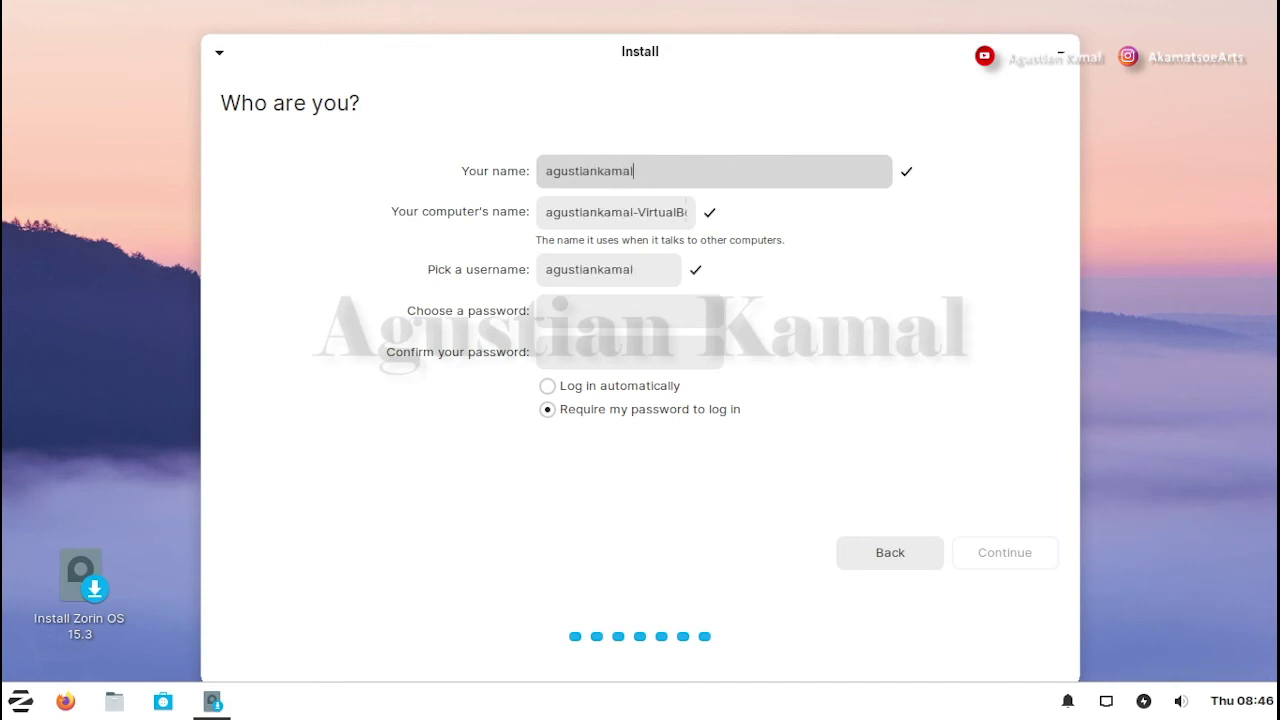
click(637, 212)
drag(637, 212, 736, 210)
key(BackSpace)
key(BackSpace)
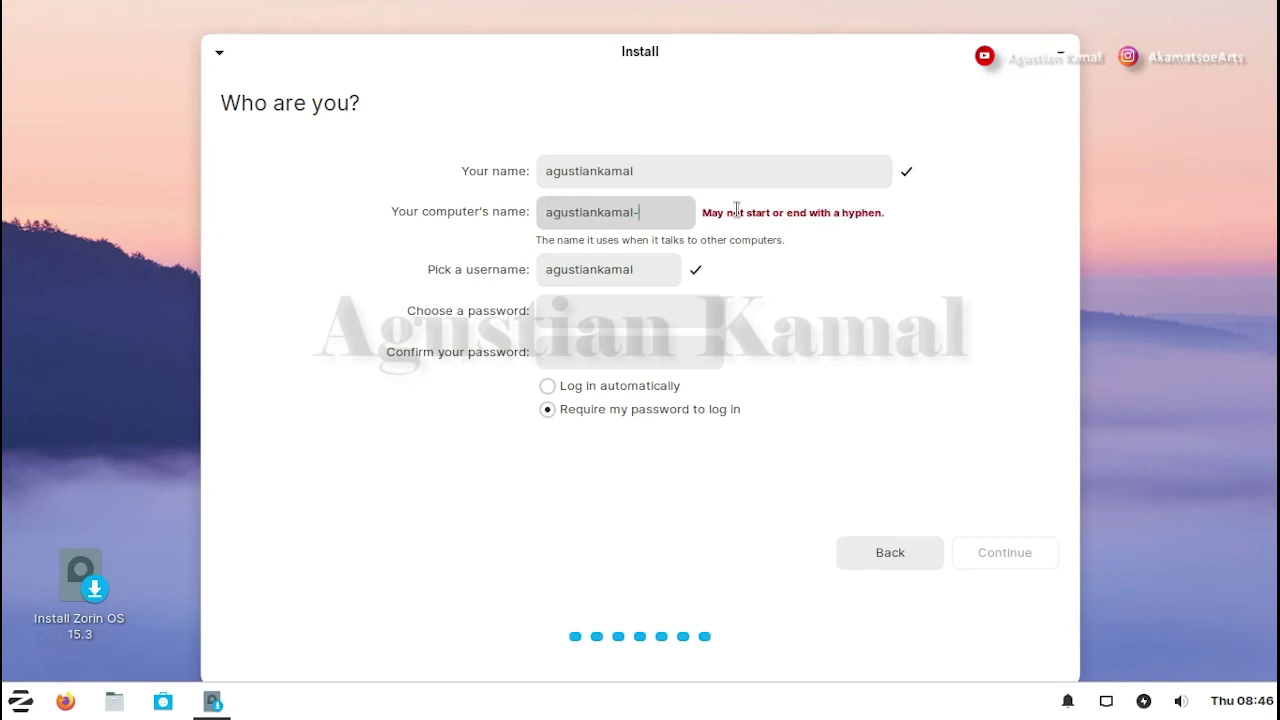
- Enter and confirm the account password, then accept the details to start installing
click(650, 311)
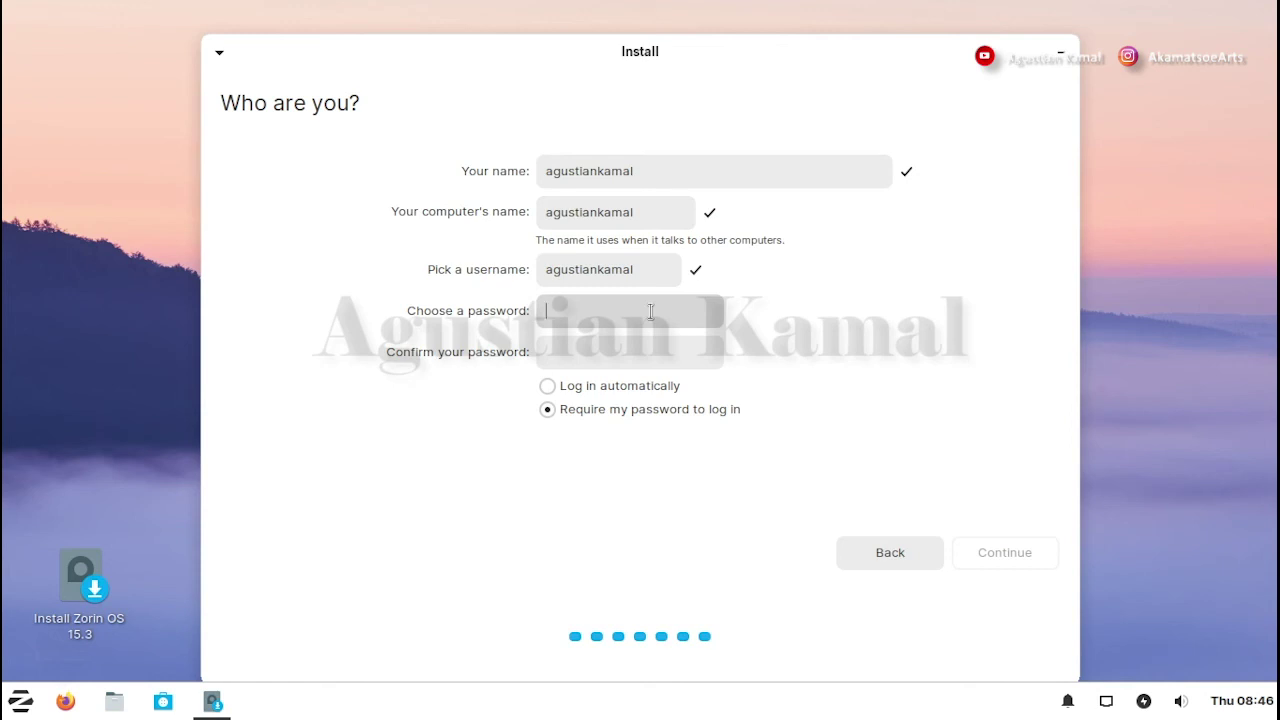
text(1234567)
key(Tab)
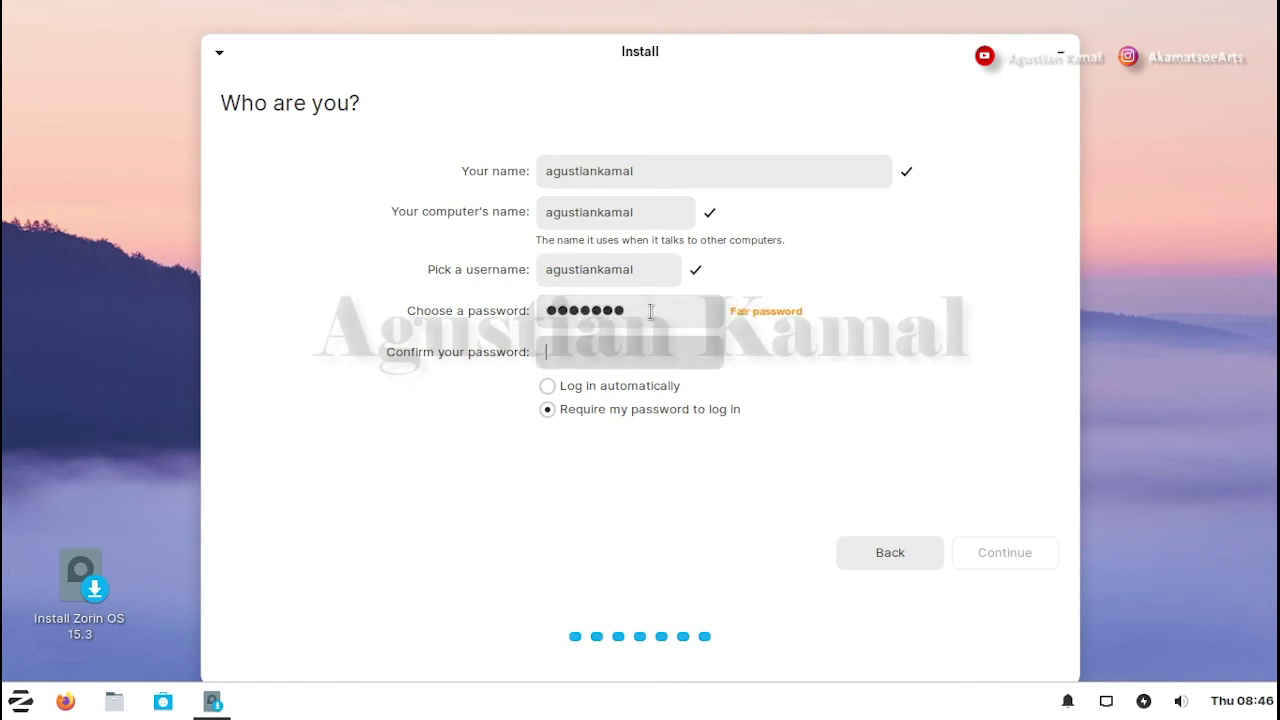
text(1234567)
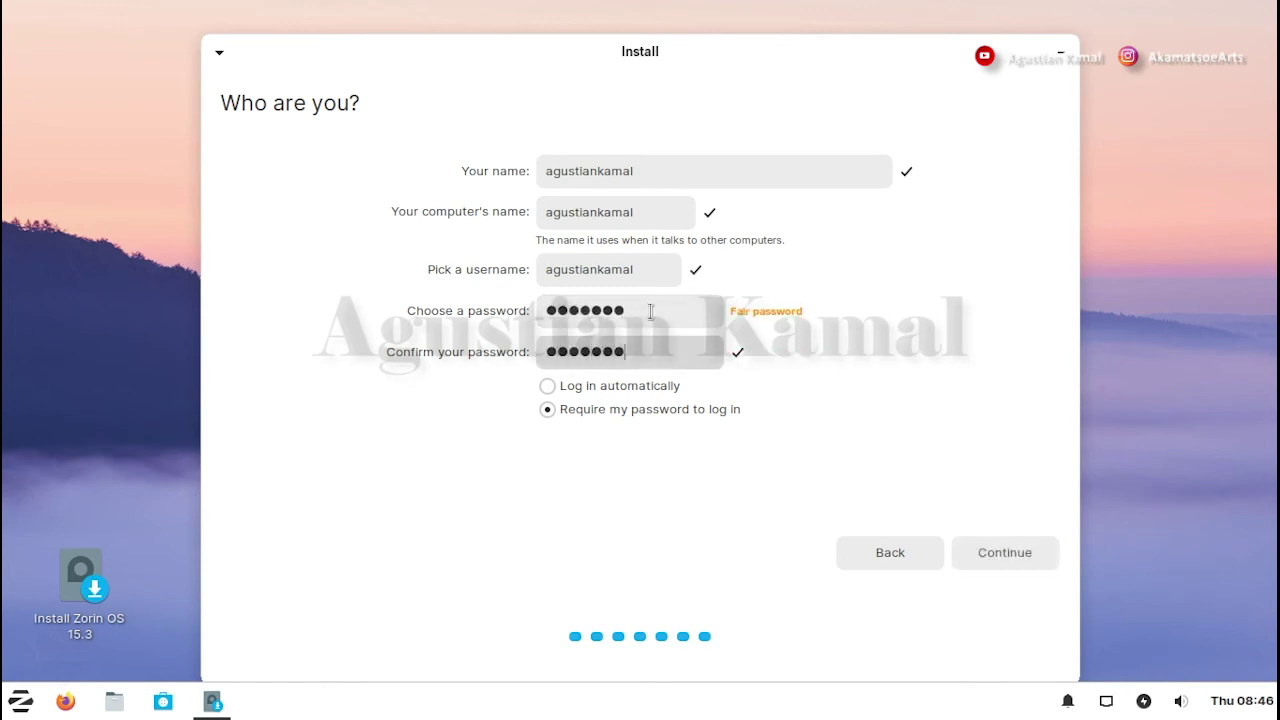
click(650, 312)
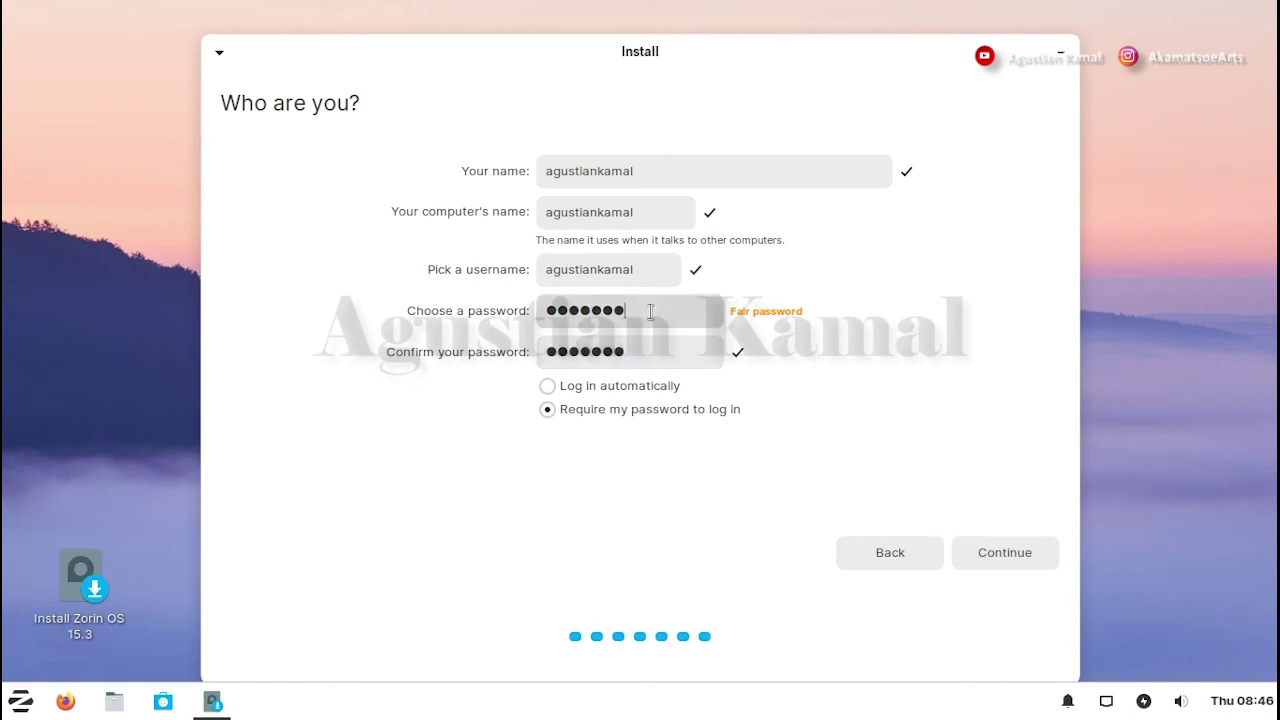
click(1012, 556)
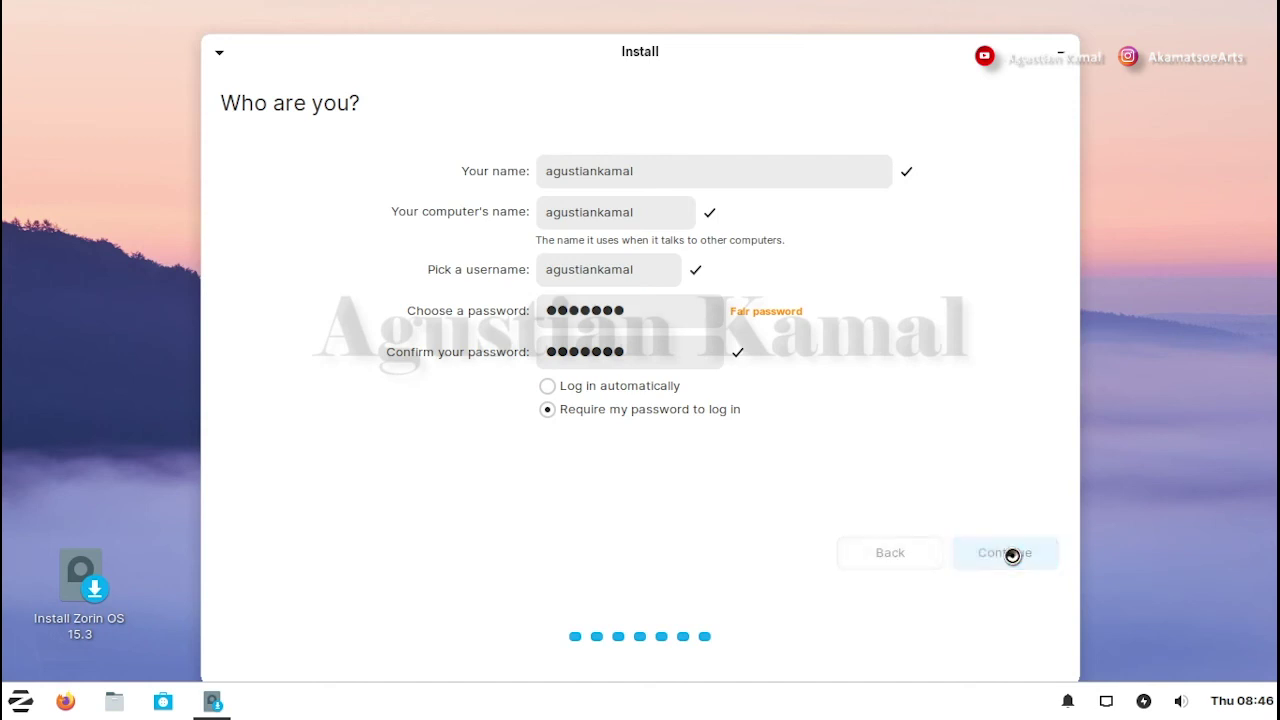